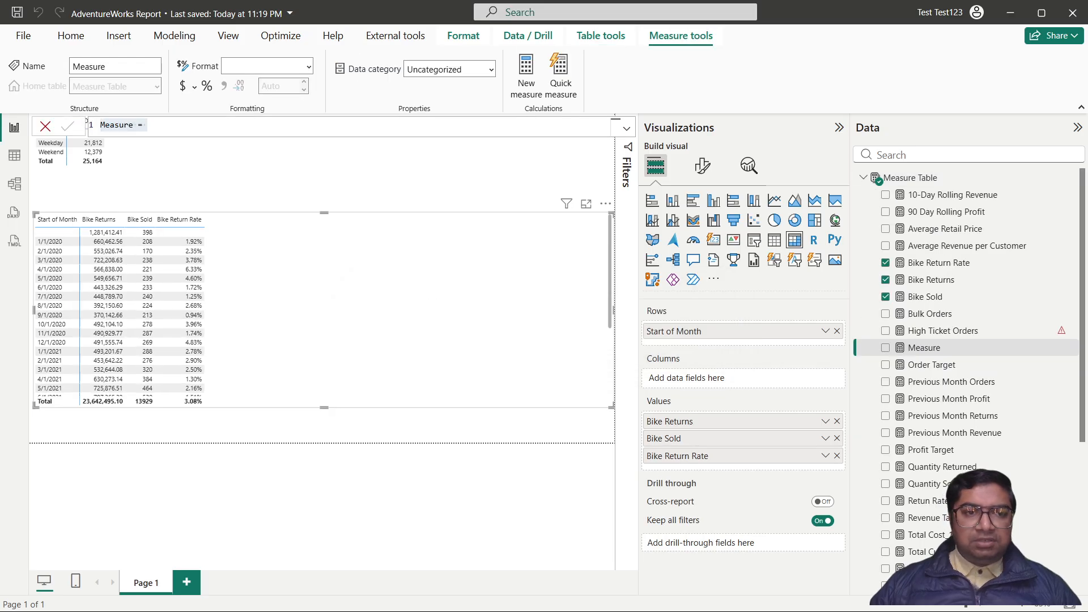
Discard the blank new measure and clear all row and value fields from the monthly bike matrix.
left_click(151, 126)
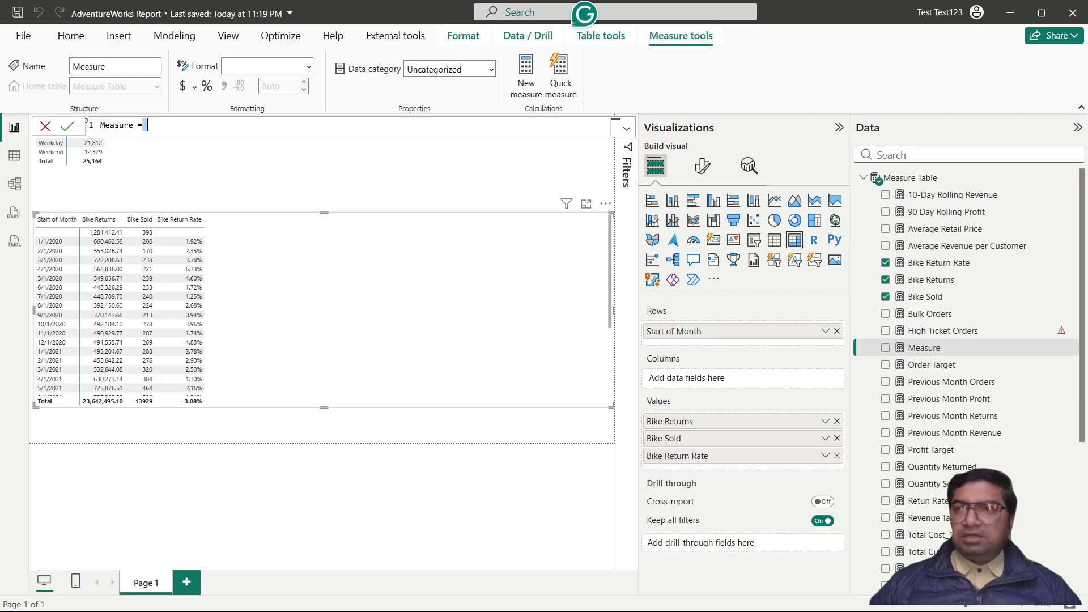
left_click(370, 293)
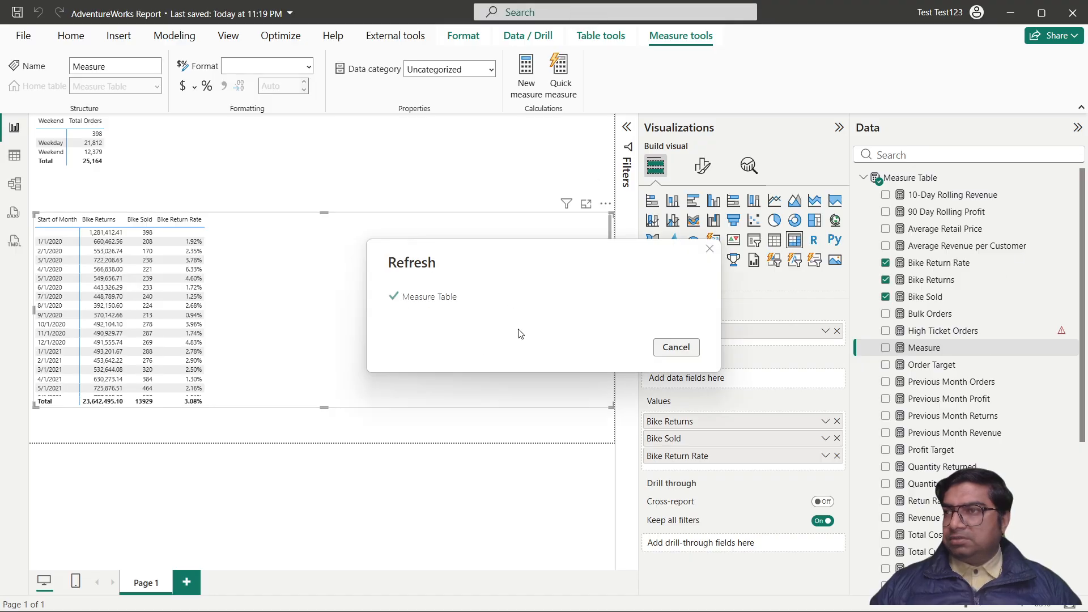
left_click(837, 332)
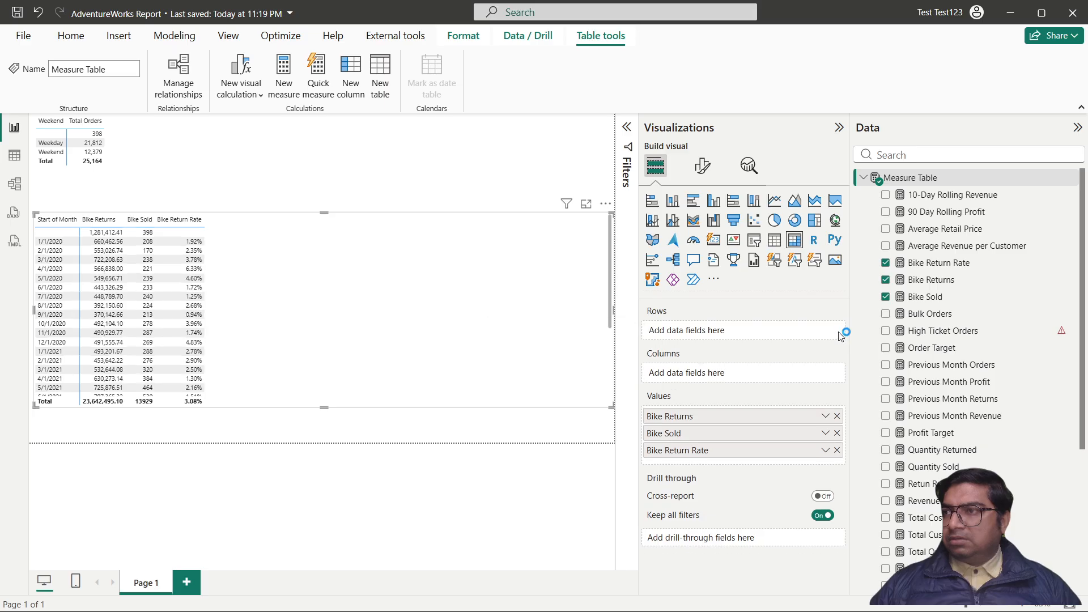
left_click(837, 417)
left_click(838, 417)
left_click(837, 417)
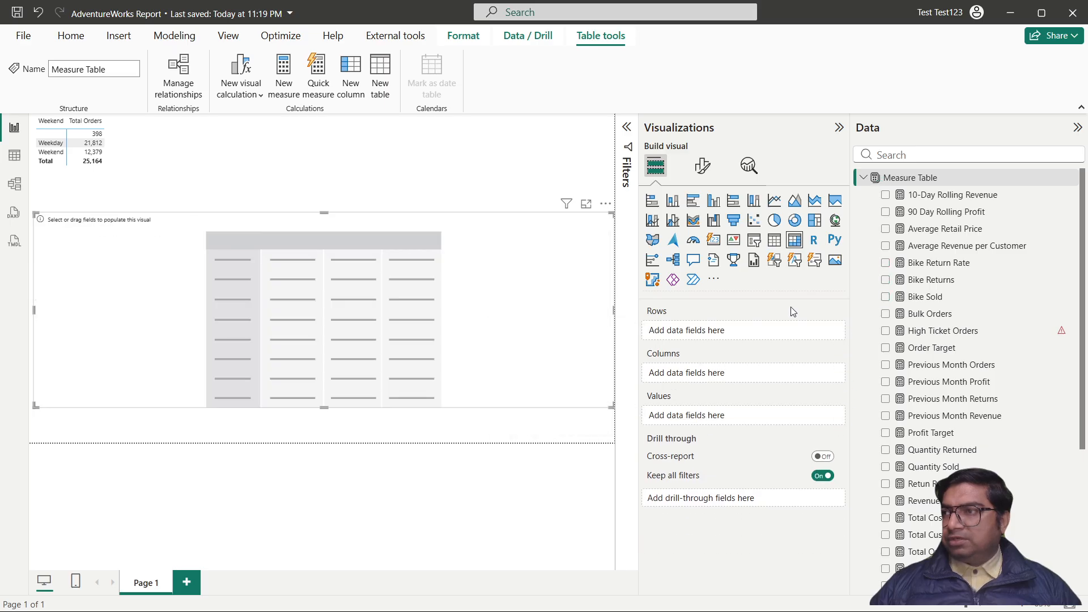
Find CategoryName in the Product Categories Lookup table and add it to the matrix rows.
left_click(884, 155)
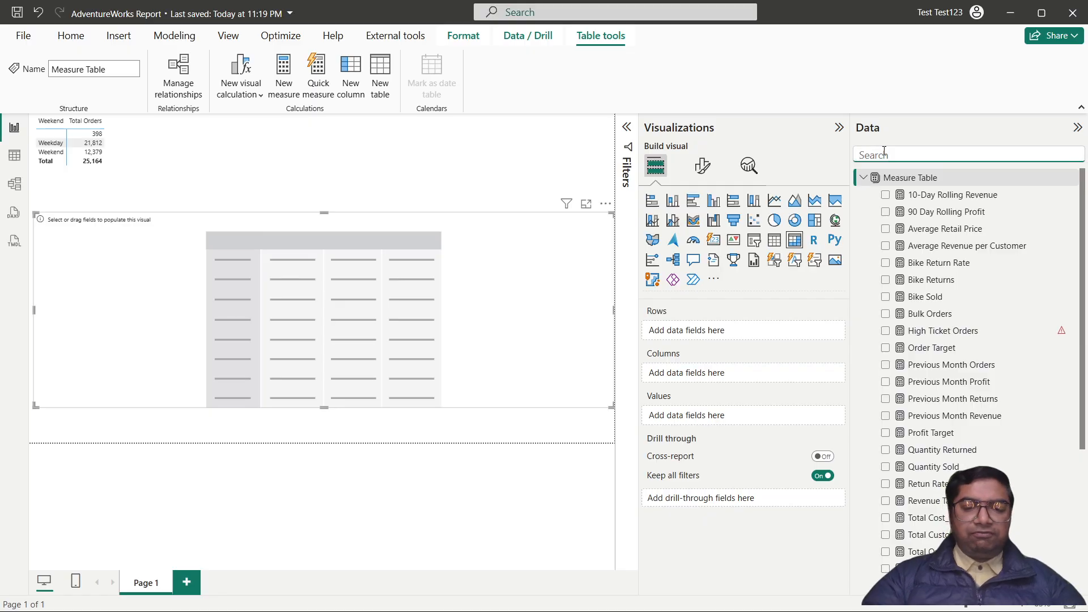
type("cate")
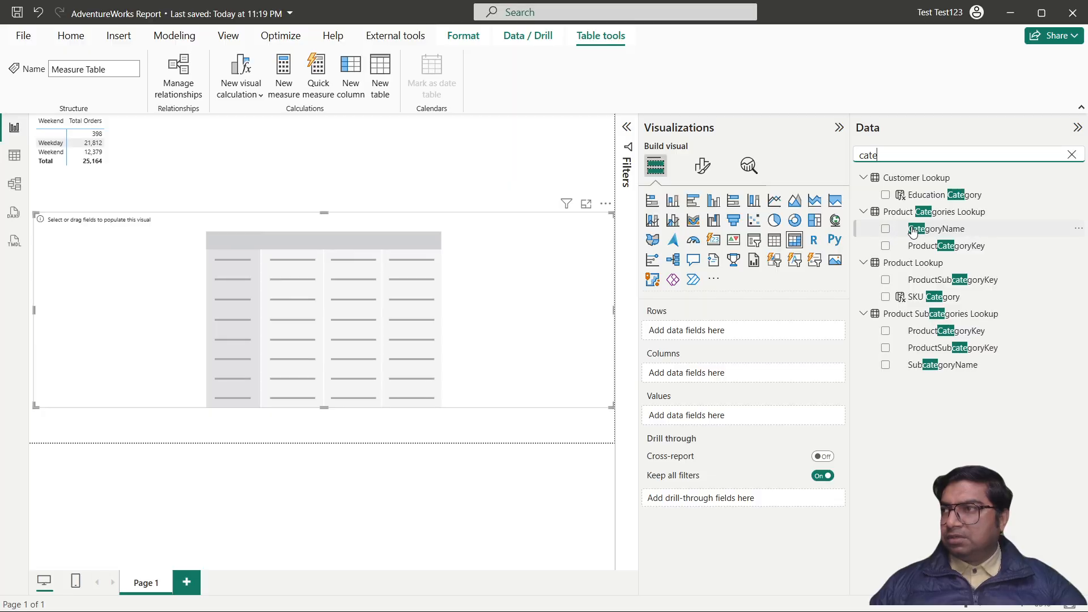
left_click_drag(927, 229, 718, 331)
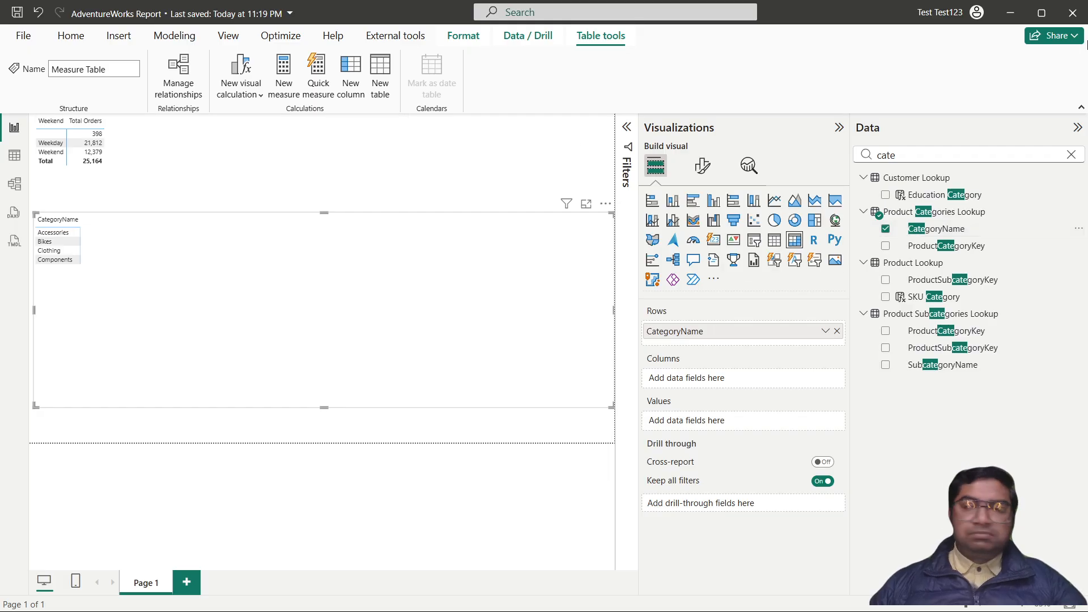
Find the Total Orders measure and add it to the matrix values.
double_click(913, 153)
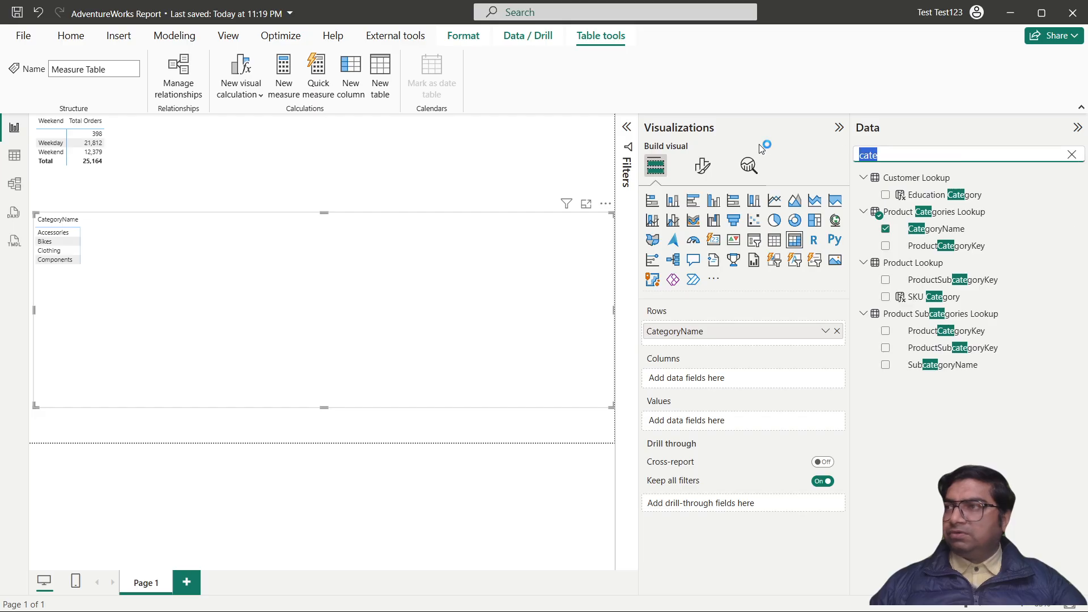
type("t")
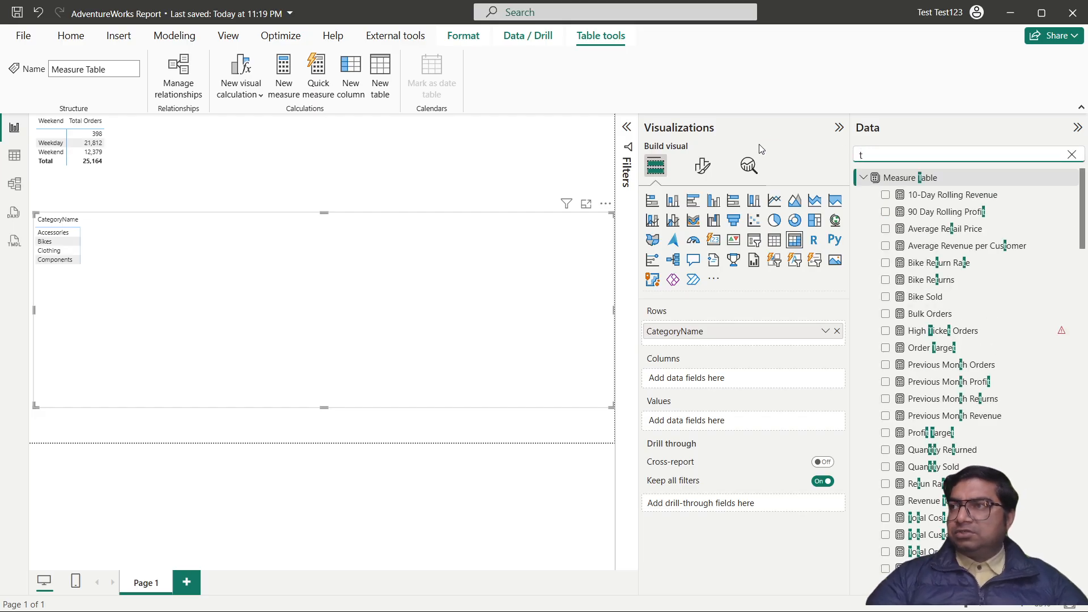
type("otal")
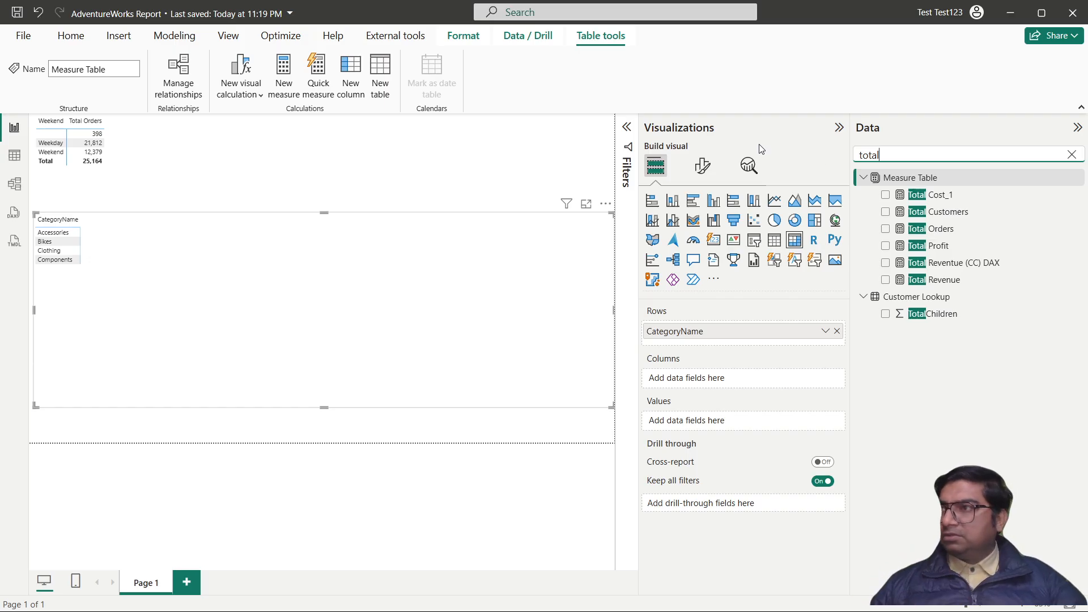
left_click_drag(932, 230, 714, 427)
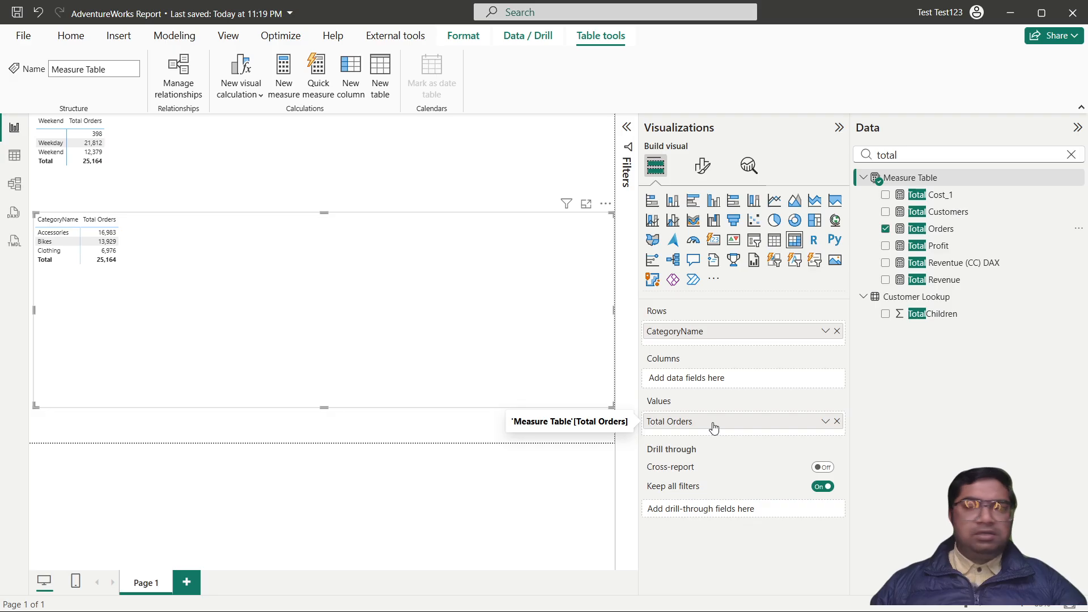
Find the Weeked orders measure and add it to the matrix values after Total Orders.
left_click_drag(911, 151, 853, 151)
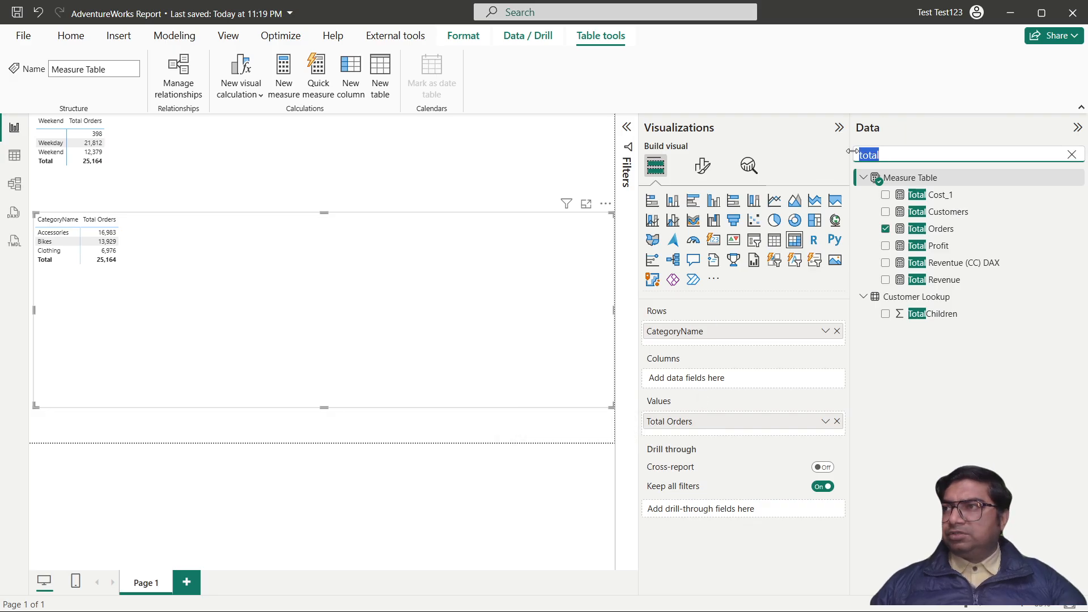
type("we")
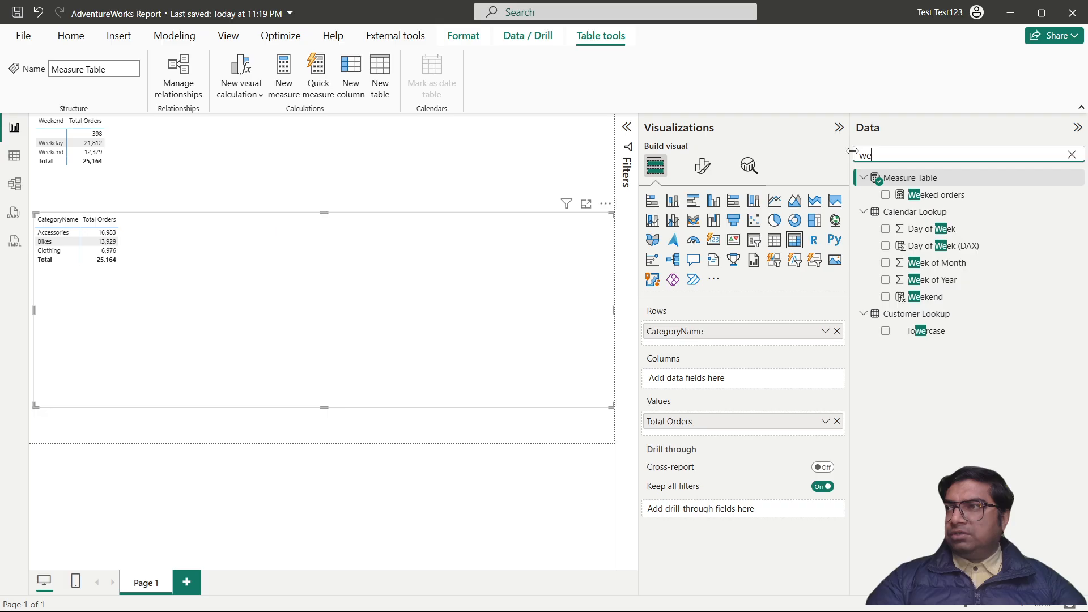
type("ek")
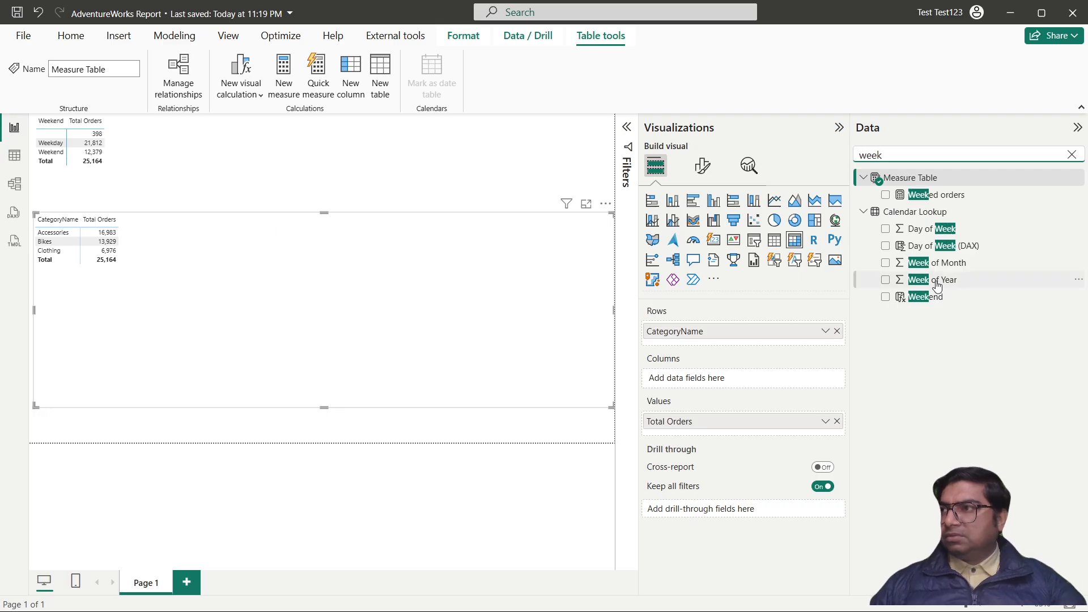
left_click_drag(935, 195, 701, 428)
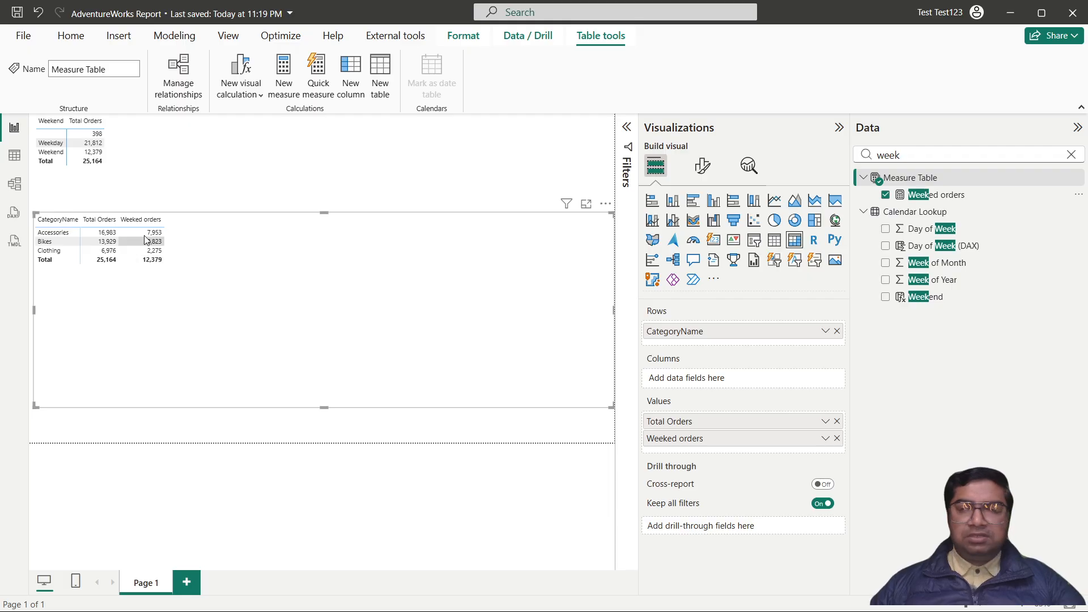
Clear the field search and start a new measure named All Orders in the Measure Table.
double_click(908, 156)
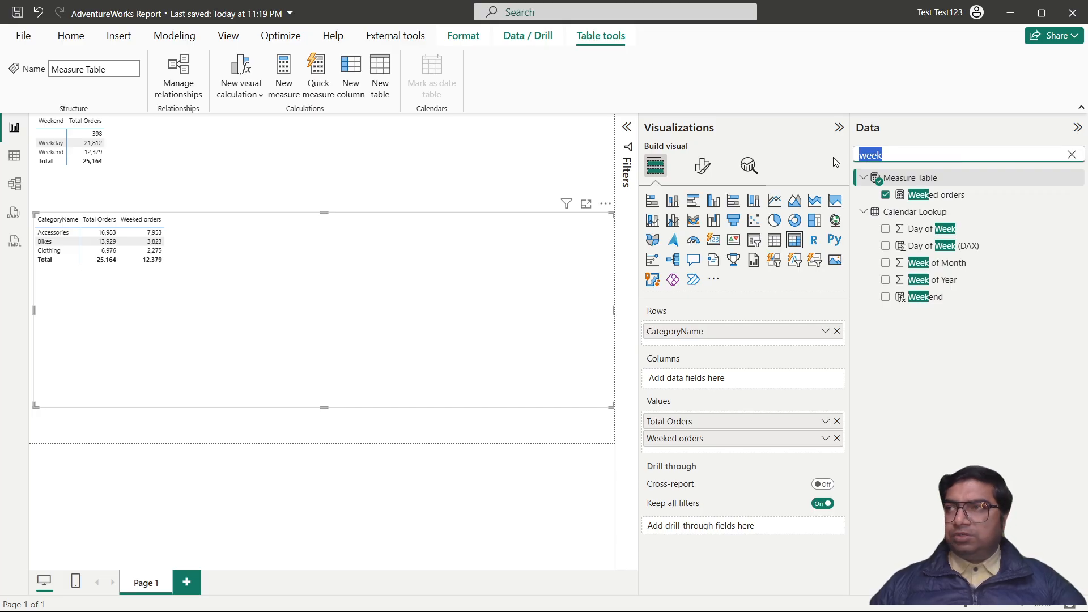
key("BackSpace")
left_click(912, 182)
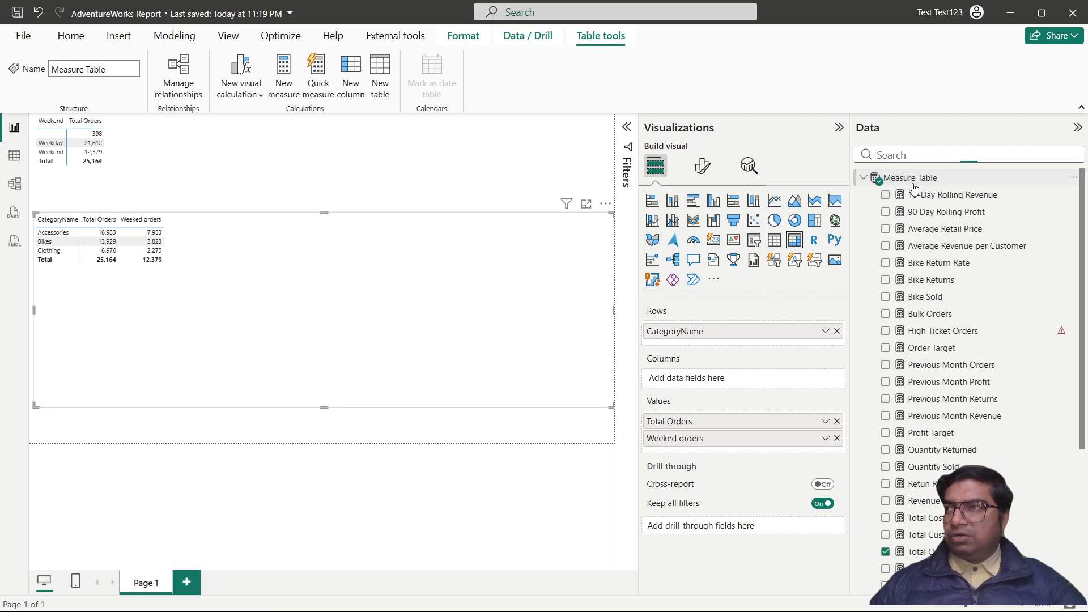
left_click(284, 74)
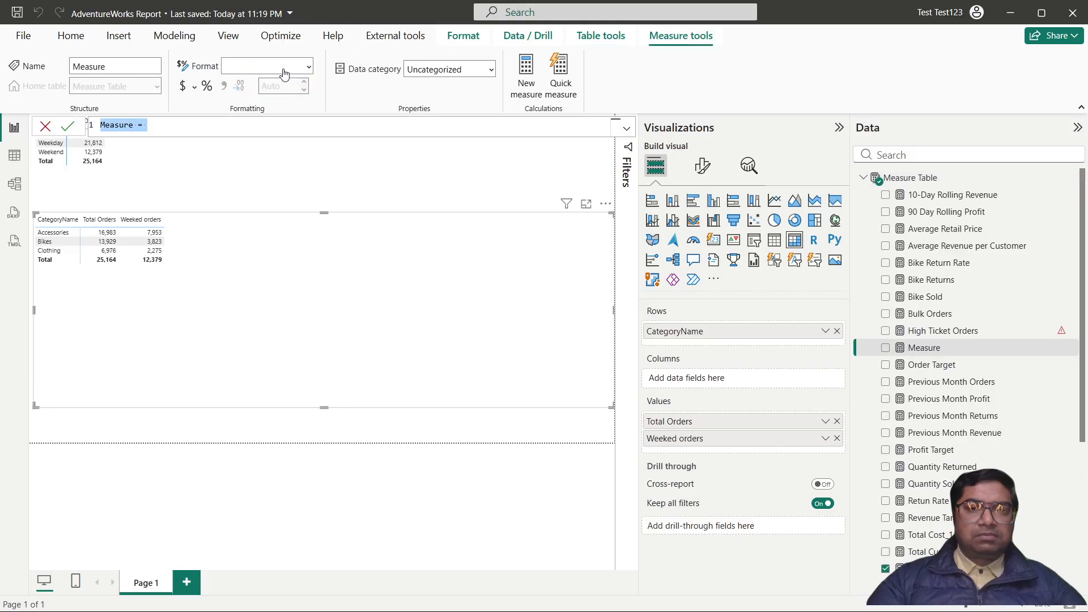
type("All")
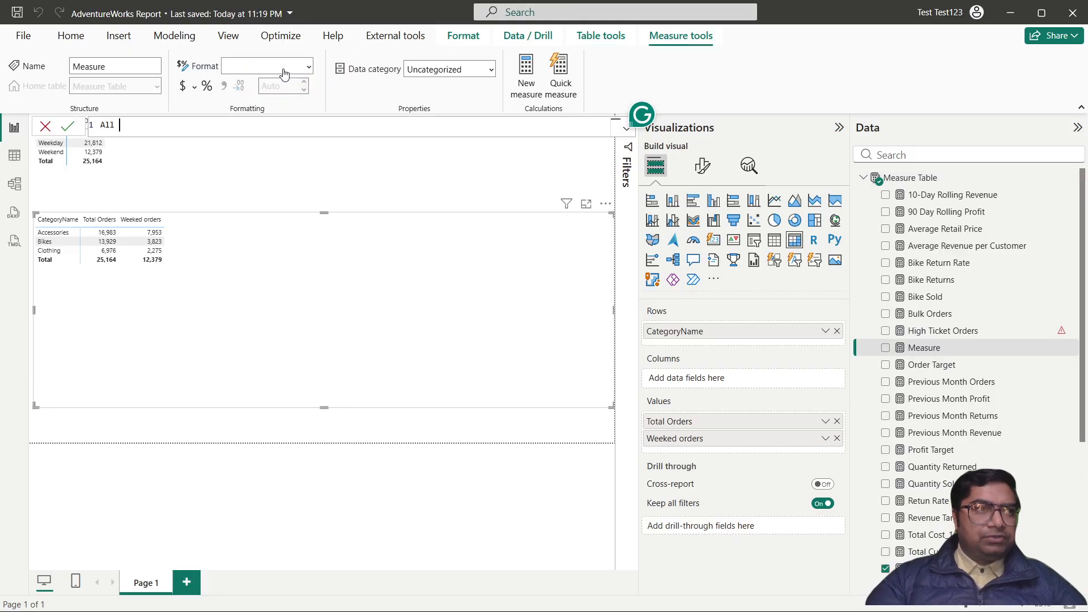
type(" Orders")
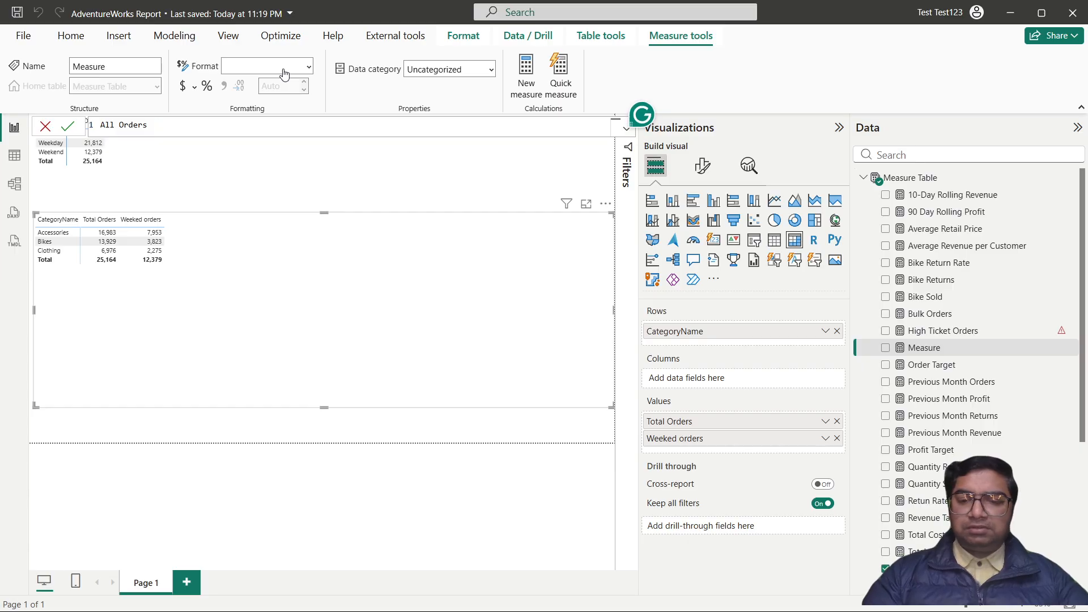
type("=")
key("shift+Return")
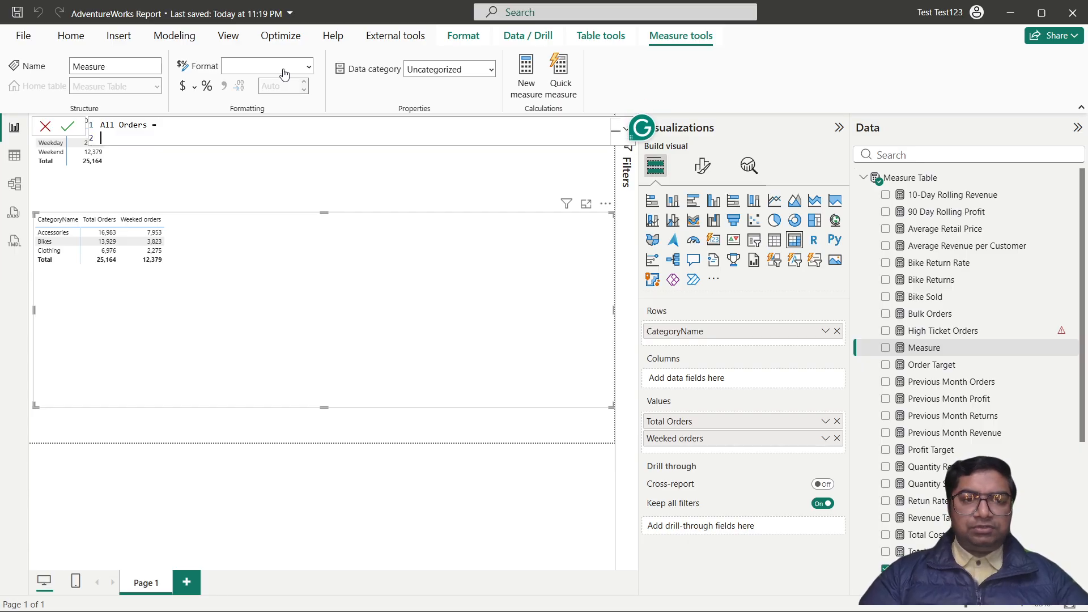
Begin the All Orders formula with a CALCULATE function that evaluates [Total Orders].
type("CAL")
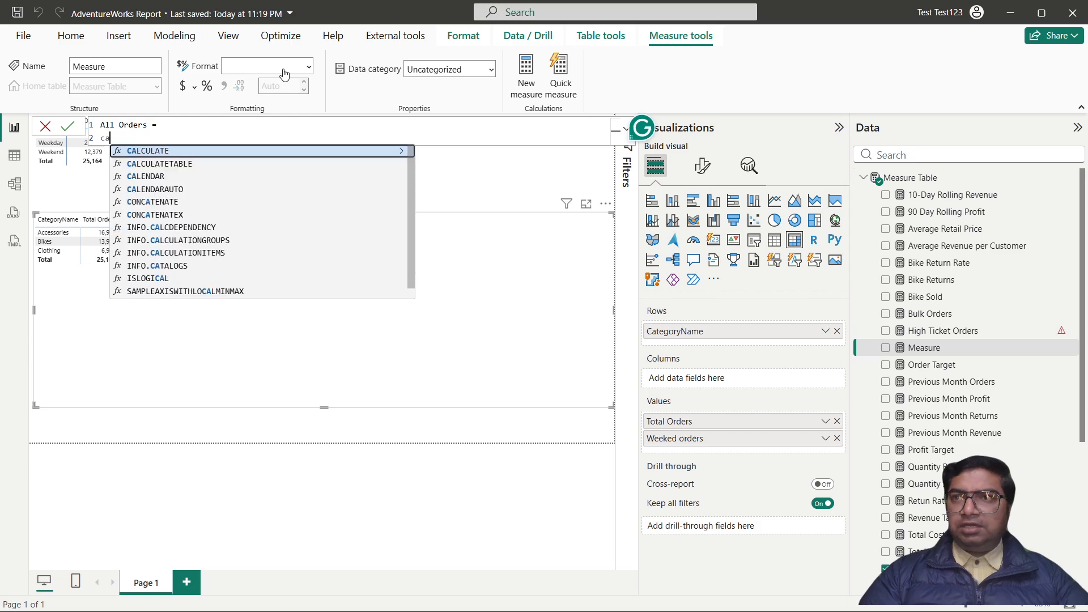
key("Tab")
key("shift+Return")
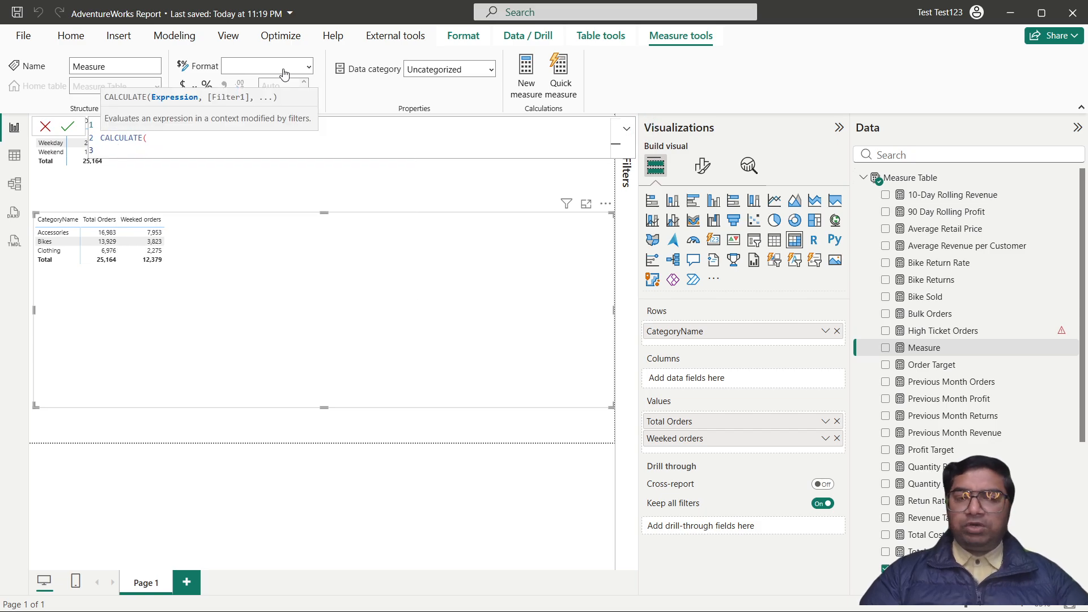
type("to")
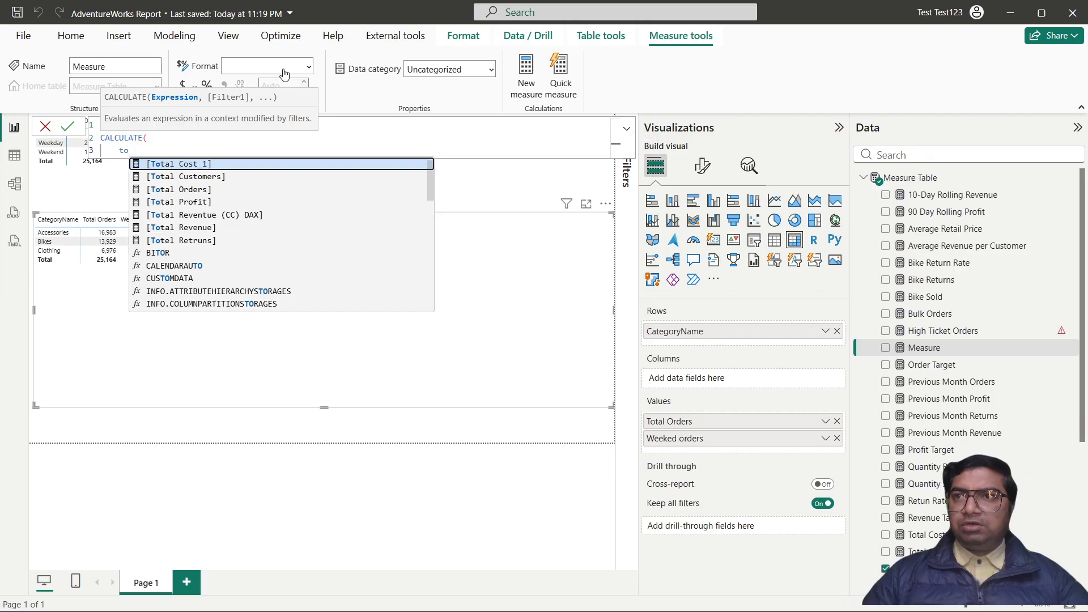
key("Tab")
type(",")
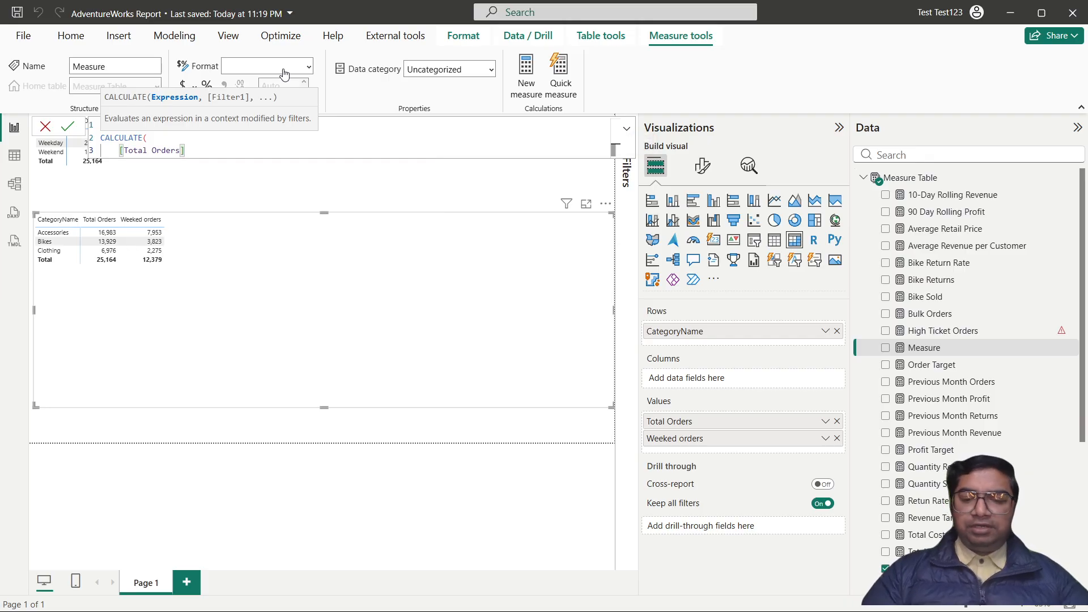
key("shift+Return")
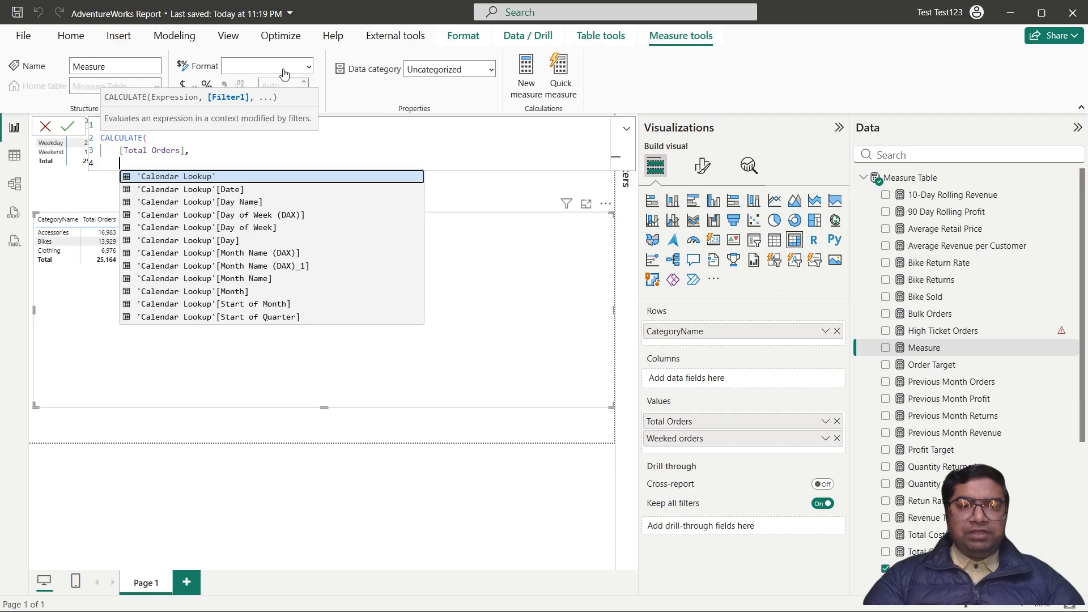
Add ALL('Sales Data') as the CALCULATE filter, close both functions and commit the All Orders measure.
type("all")
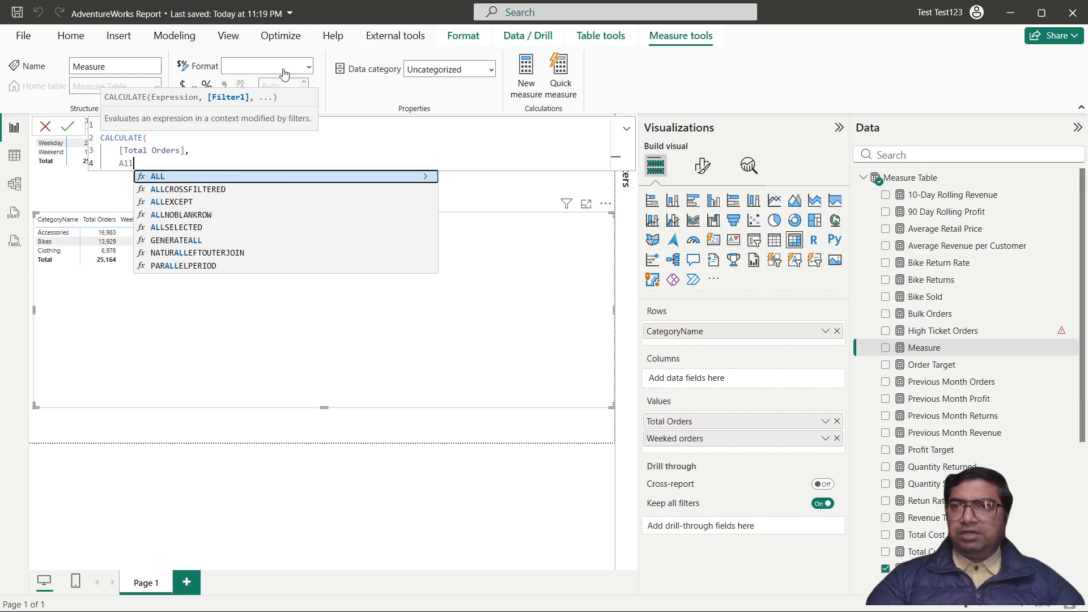
key("Tab")
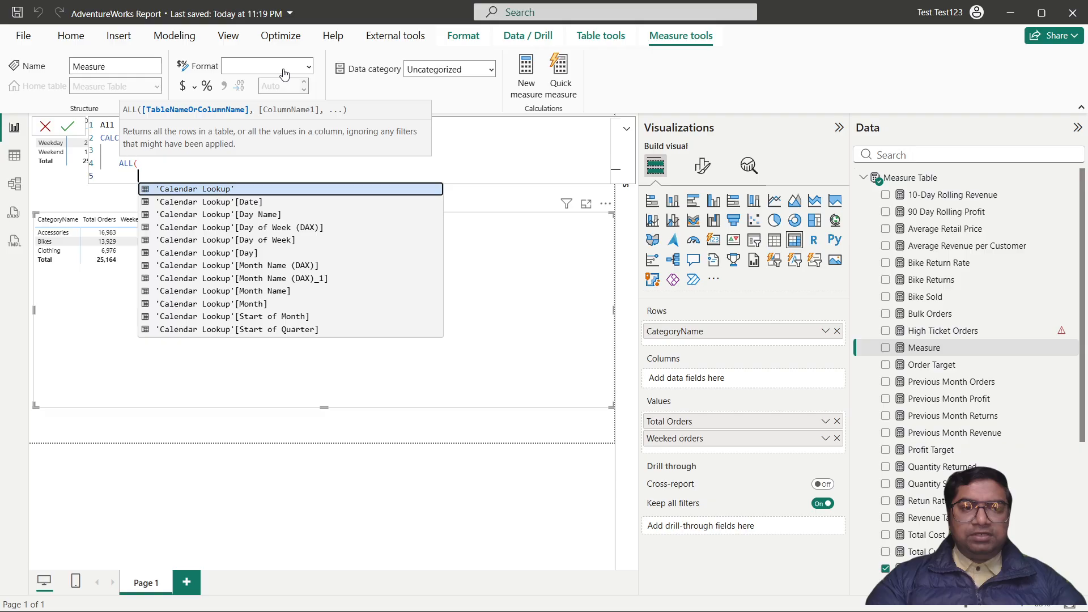
type("sales")
key("Tab")
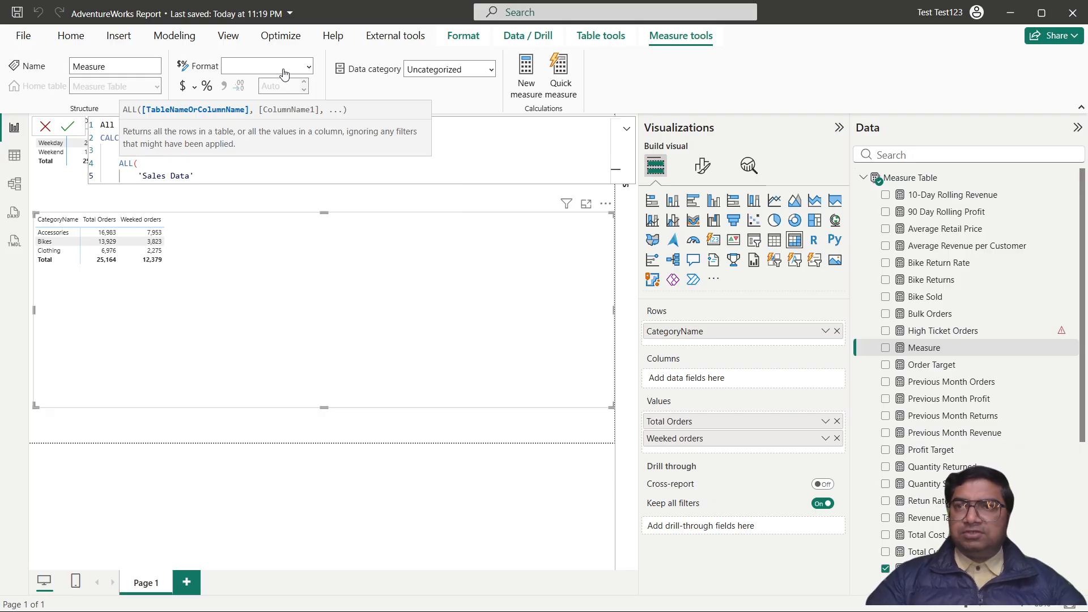
key("Return")
type(")")
key("Return")
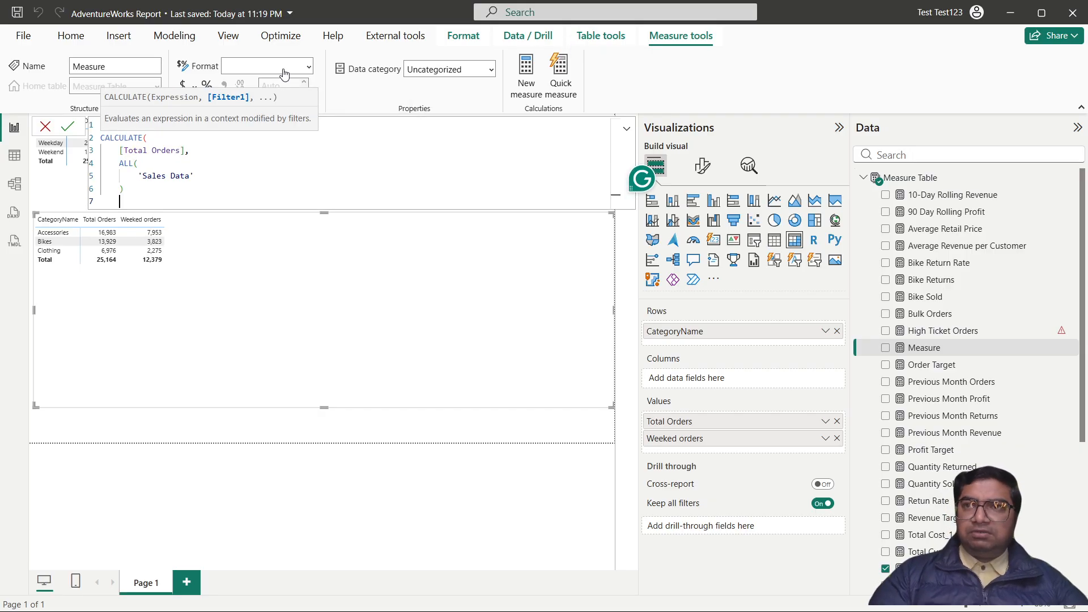
type(")")
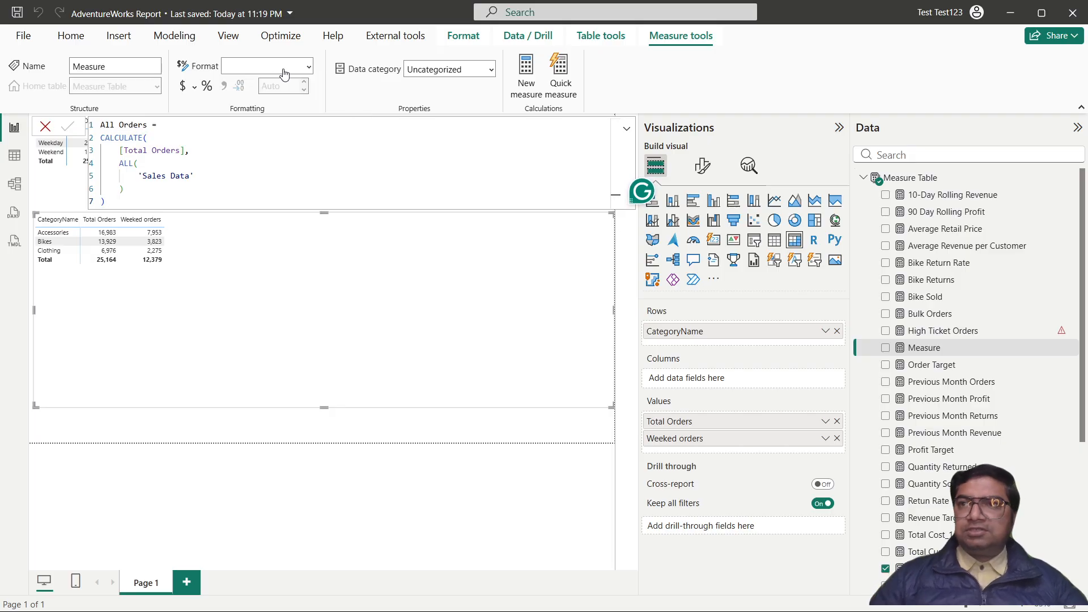
key("Return")
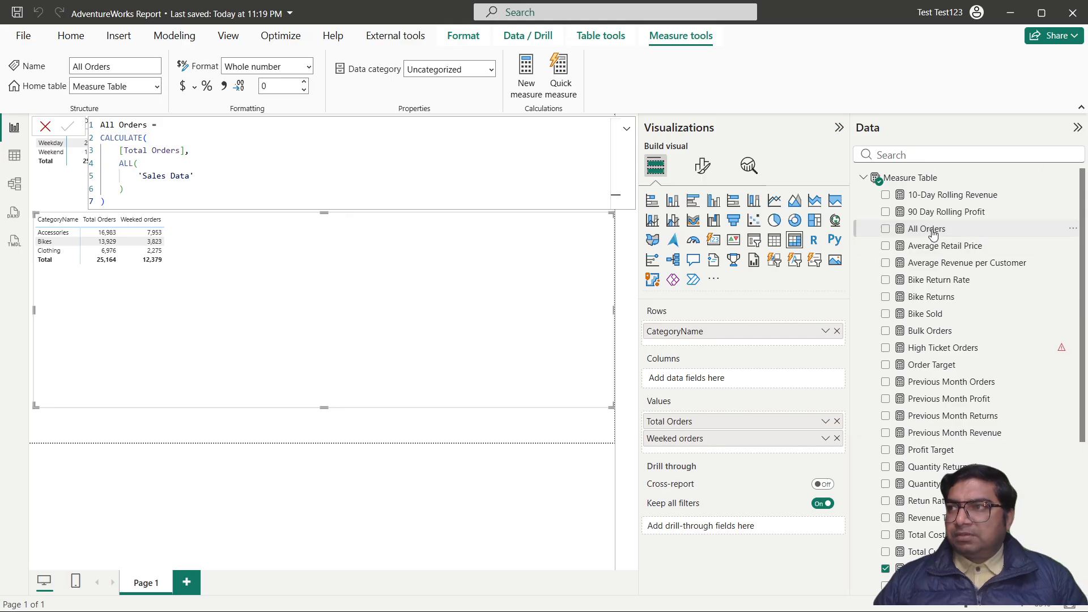
Add All Orders to the matrix values, remove Weeked orders, and expand the formula editor.
left_click_drag(934, 233, 714, 448)
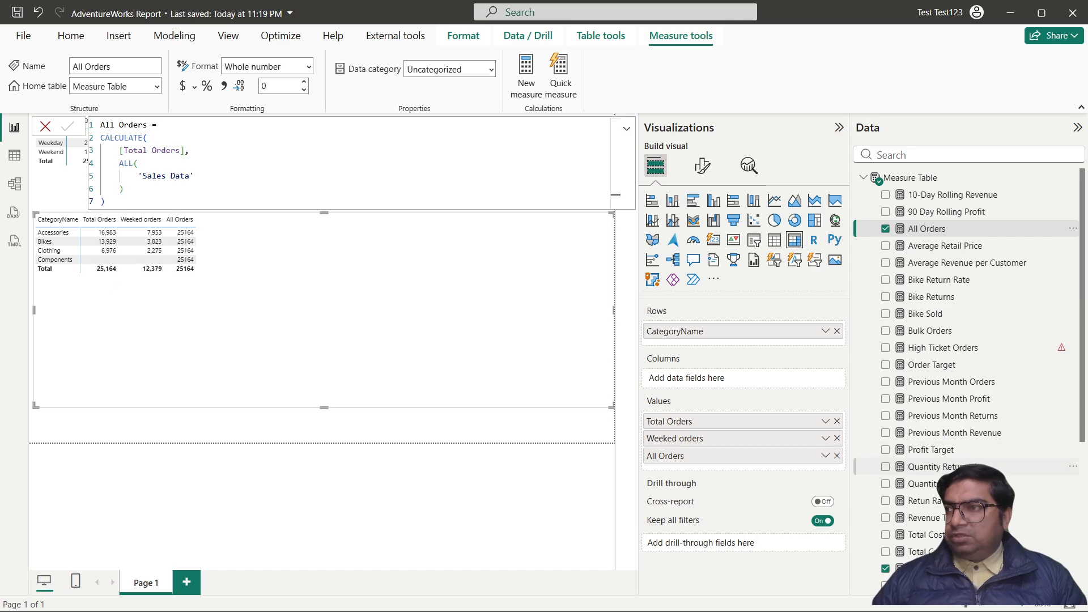
left_click(837, 439)
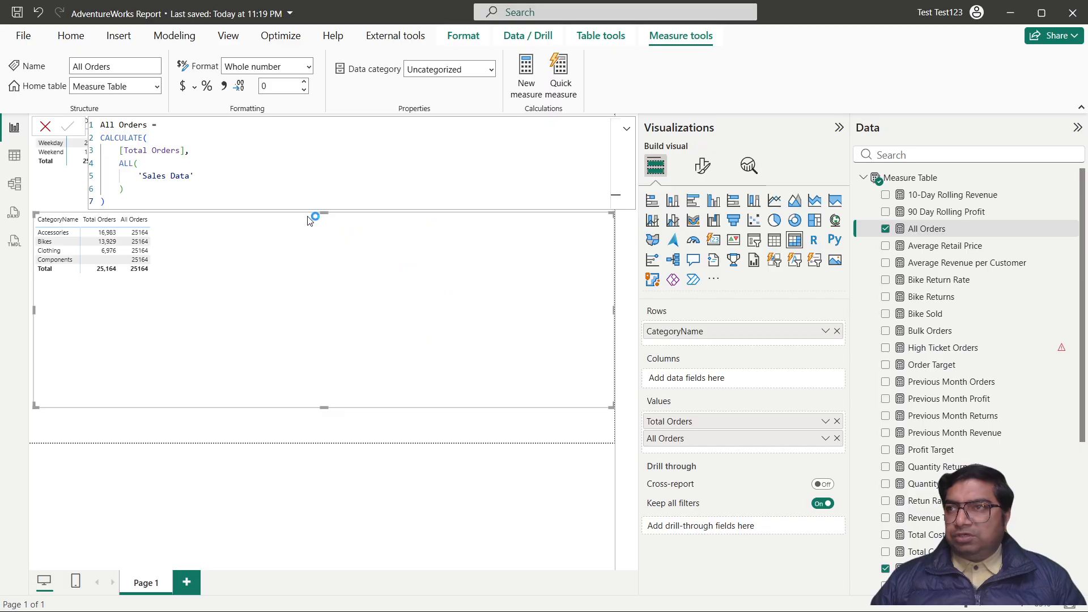
left_click(628, 129)
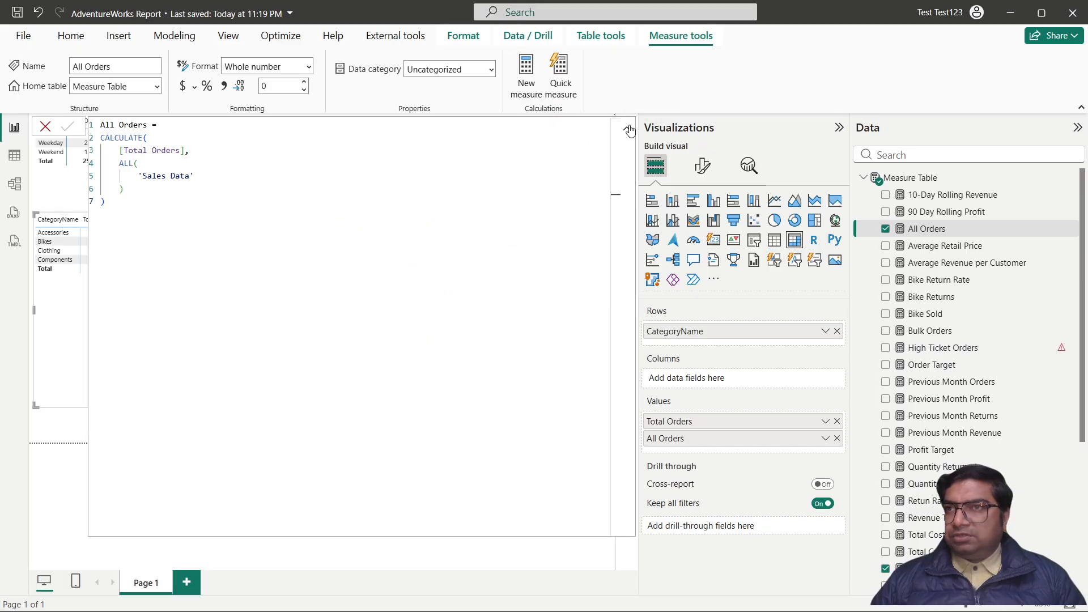
Collapse the formula editor and open the category matrix in focus mode.
left_click(627, 128)
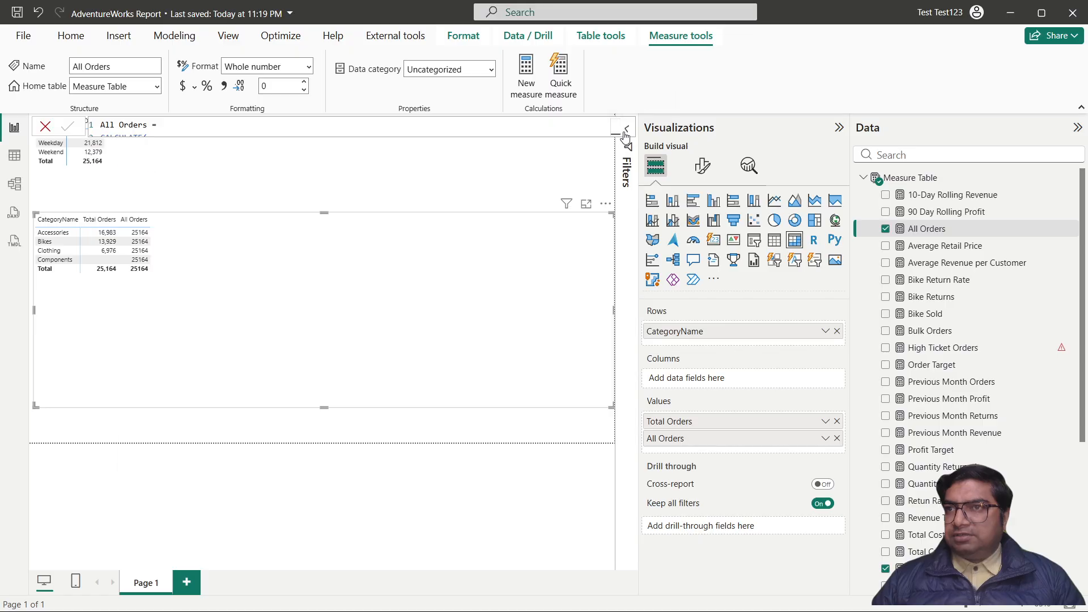
left_click(586, 204)
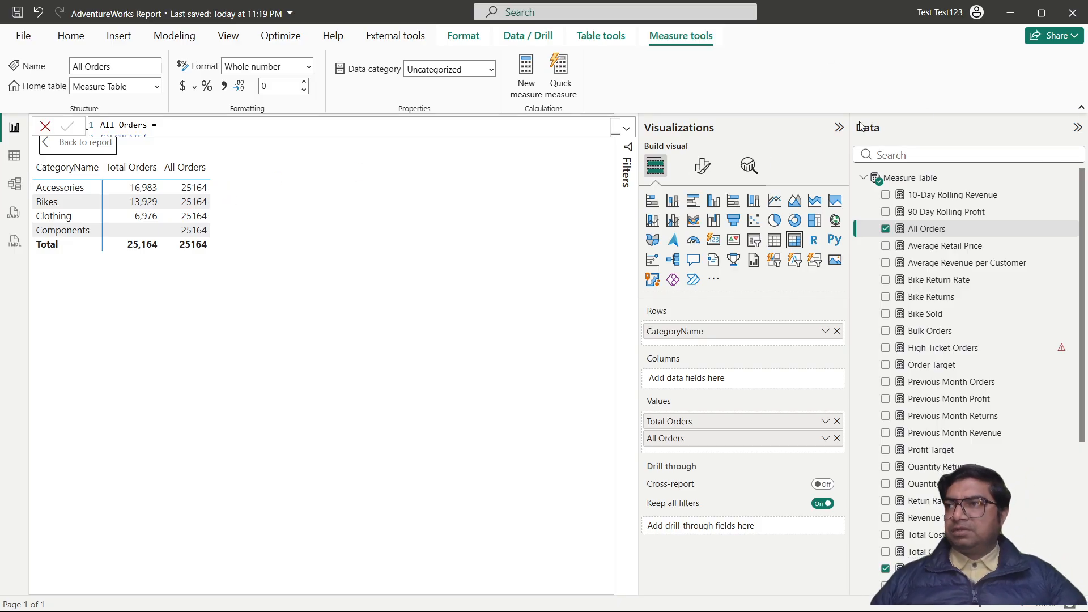
Start a new measure named % of All Orders in the Measure Table.
left_click(885, 177)
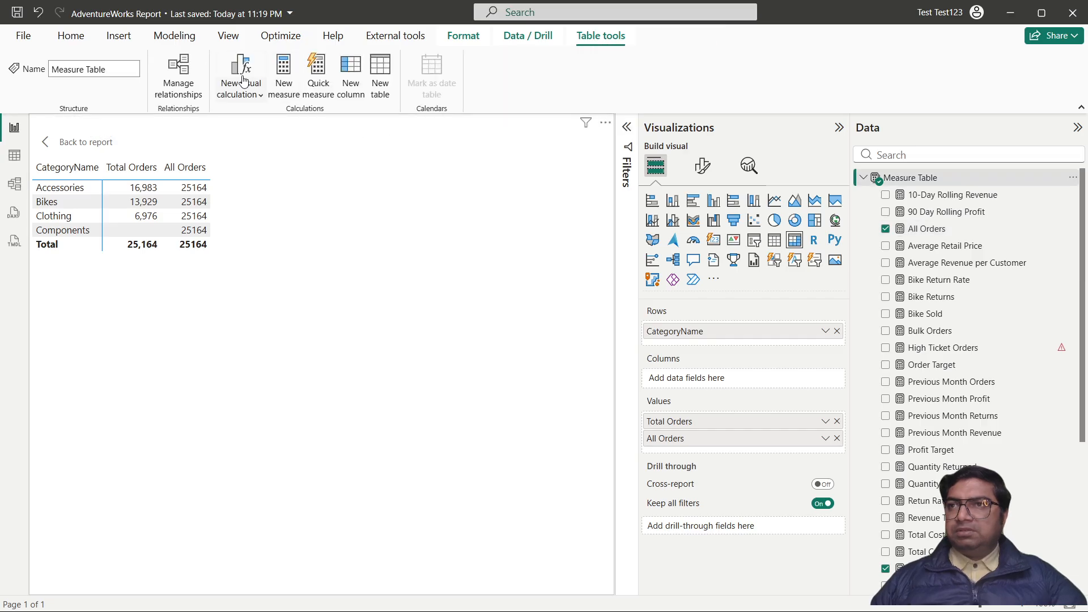
left_click(284, 71)
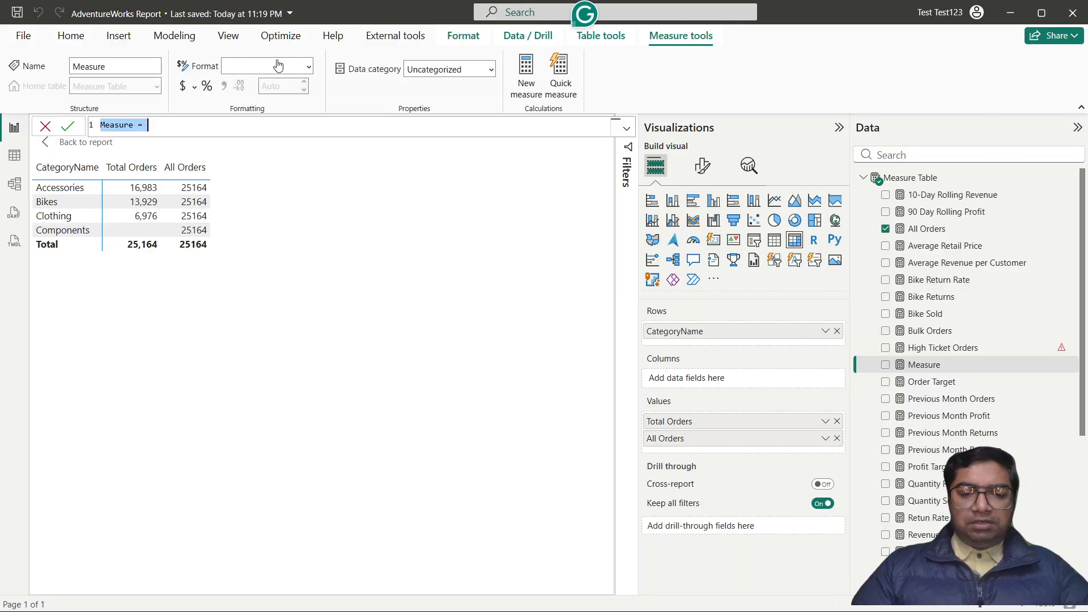
type("% of")
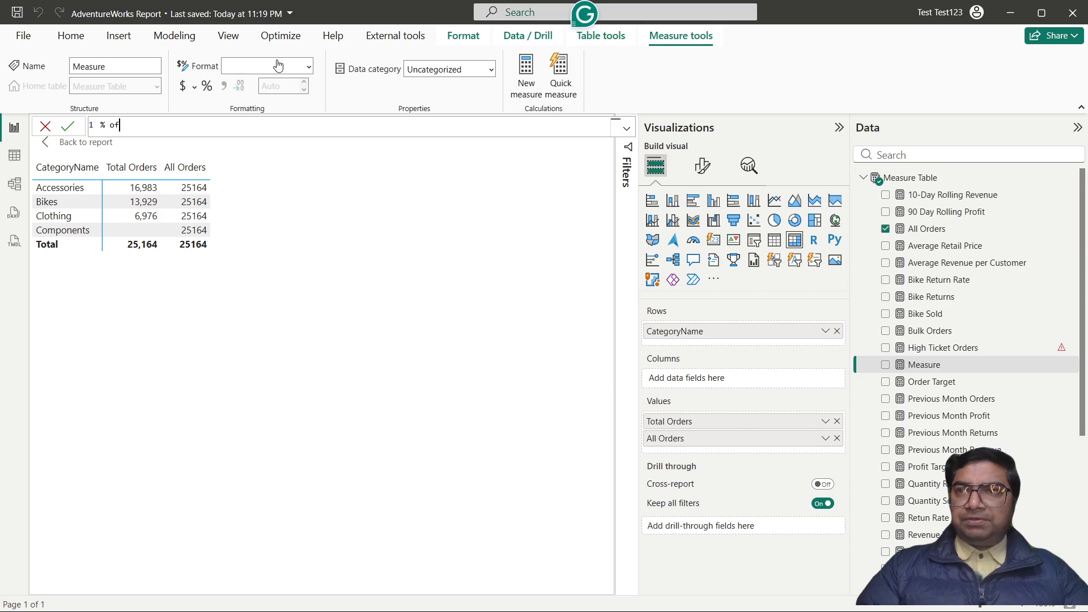
type(" All ")
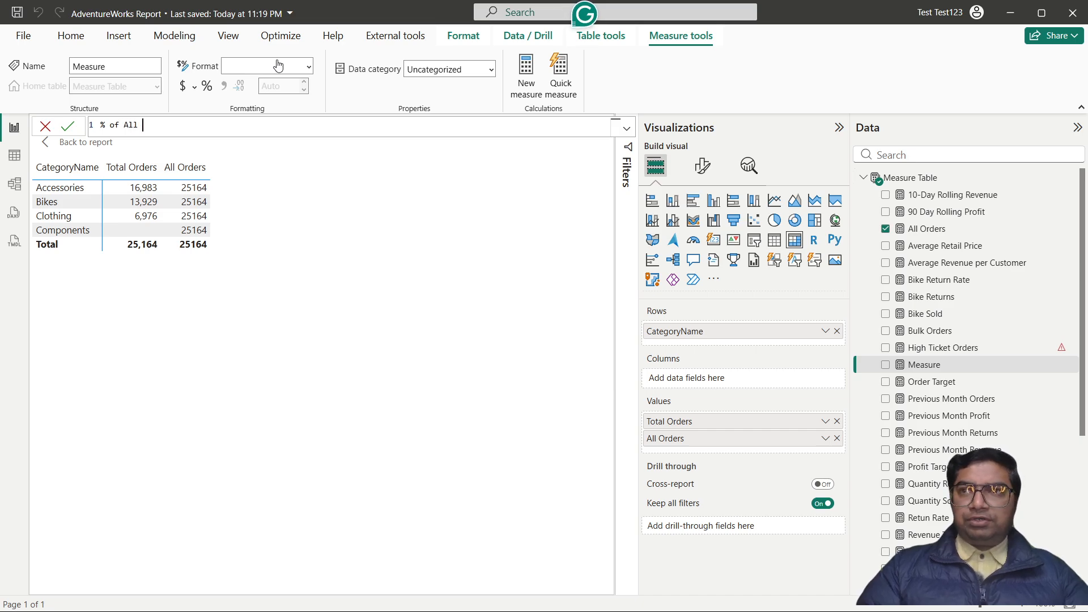
type("Orders")
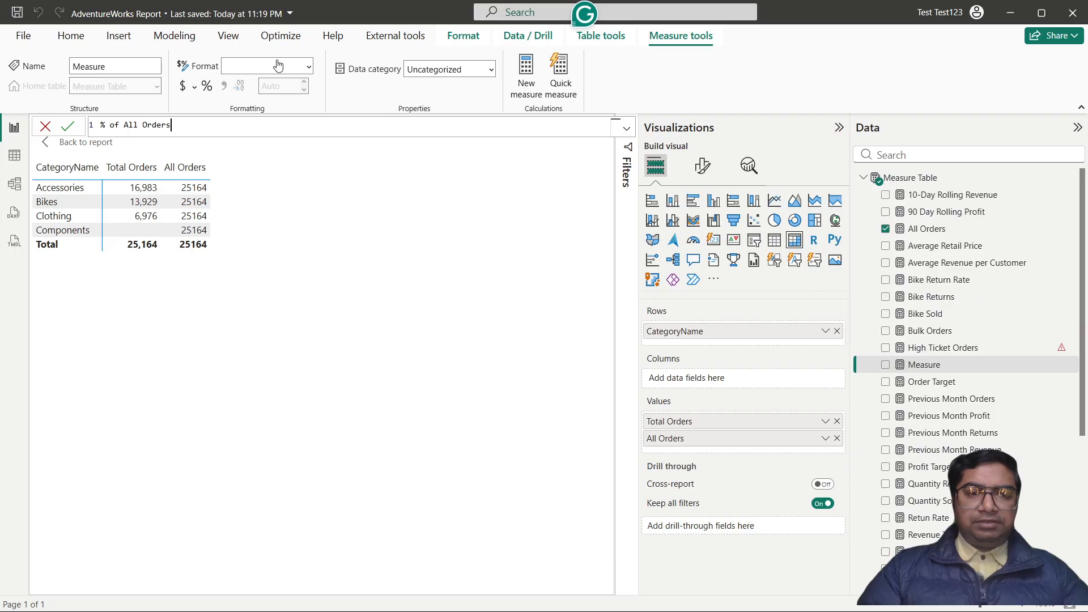
type("=")
key("shift+Return")
Begin the % of All Orders formula with a DIVIDE function and a new line for its arguments.
type("c")
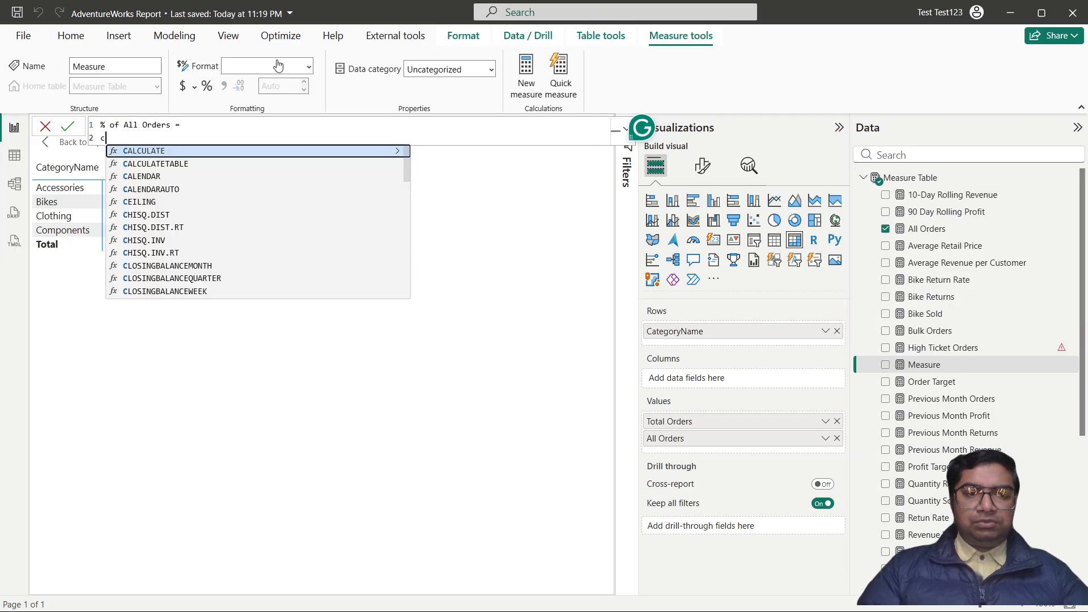
key("BackSpace")
type("di")
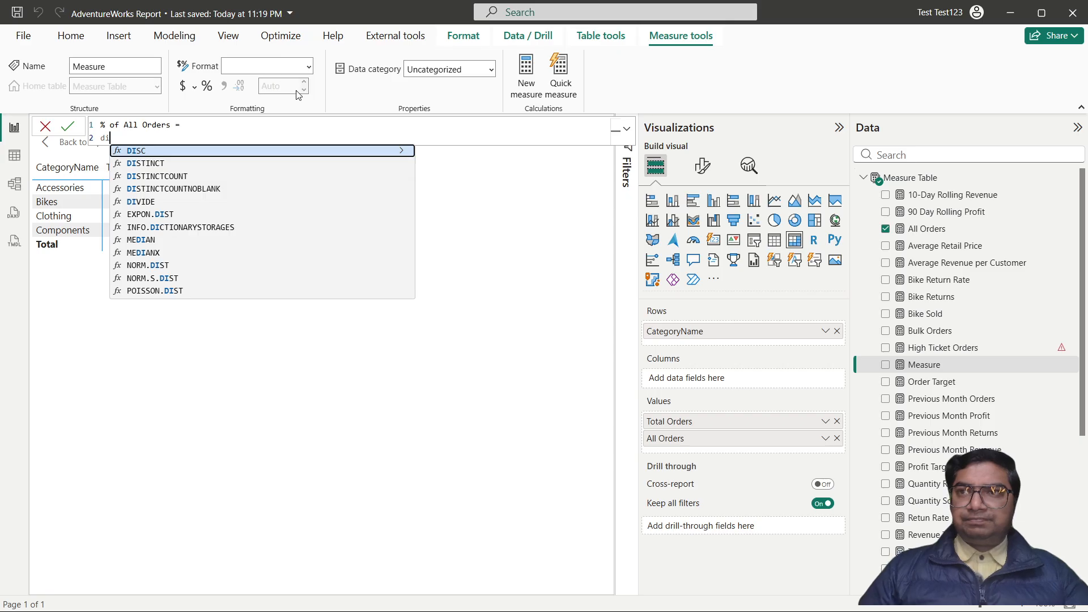
key("Down")
key("Down")
key("Down")
key("Down")
key("Tab")
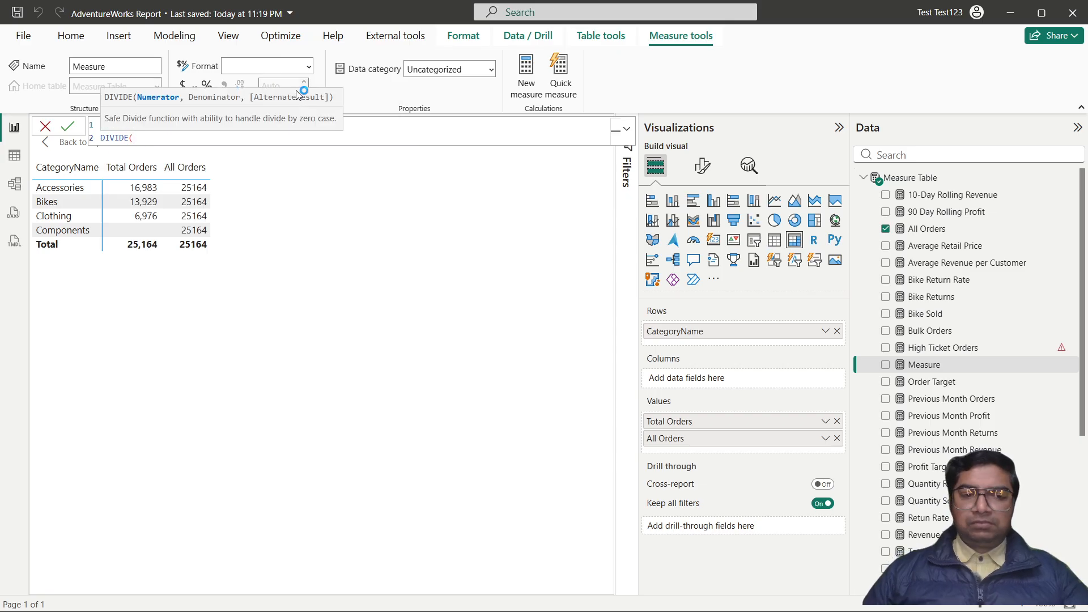
key("shift+Return")
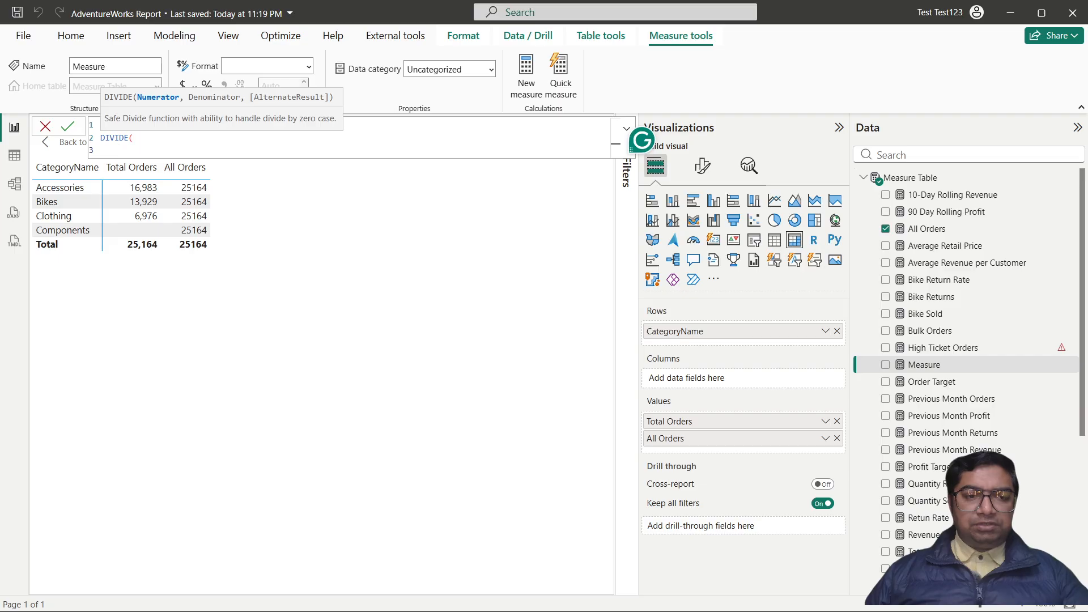
left_click(19, 327)
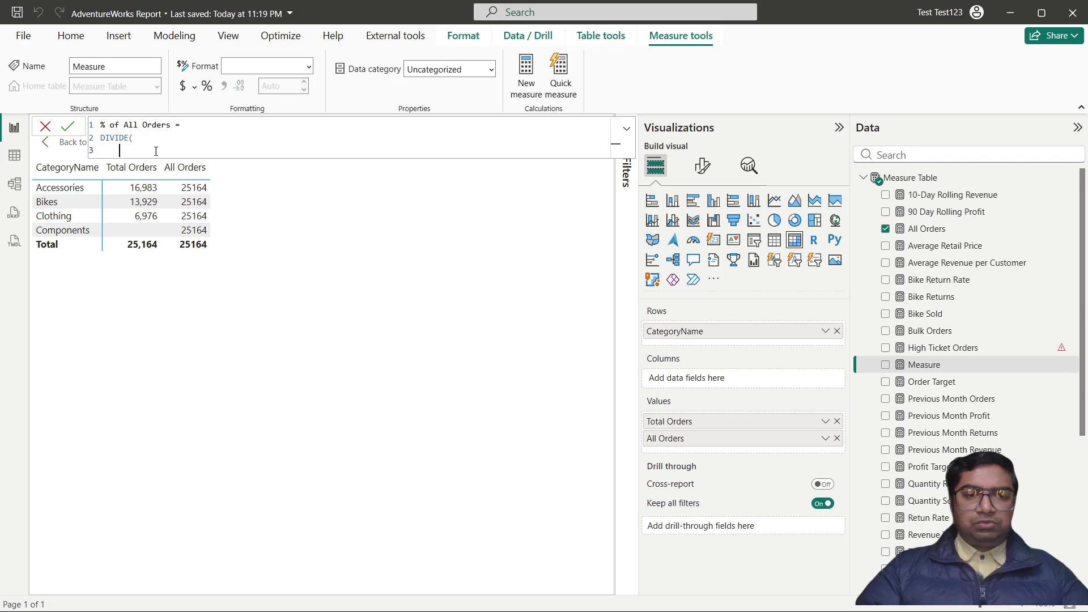
Enter [Total Orders] as the numerator of the DIVIDE function.
type("Total")
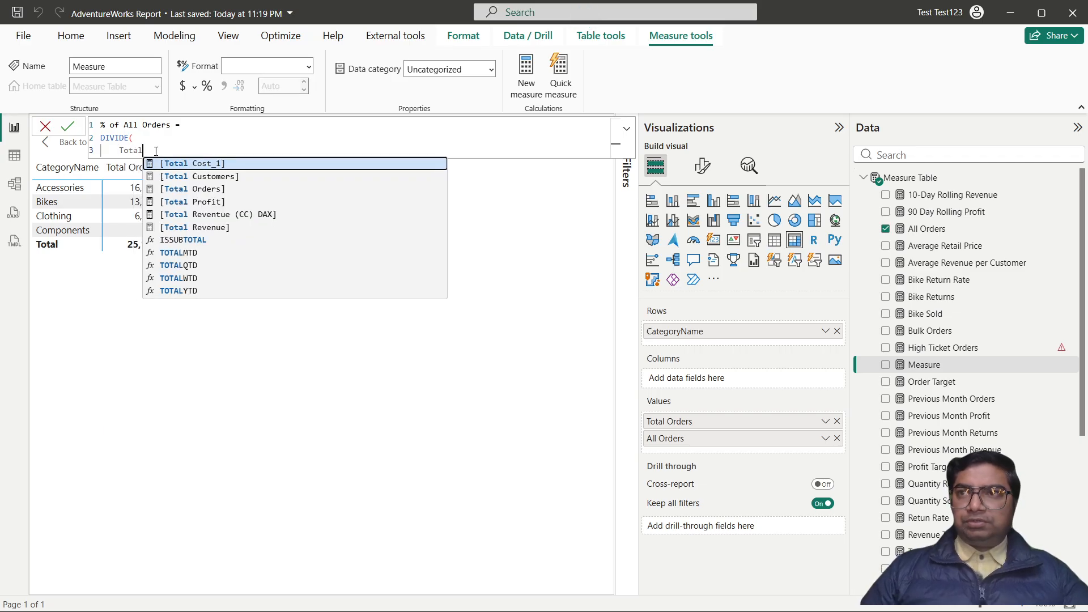
key("Down")
key("Down")
key("Tab")
type(",")
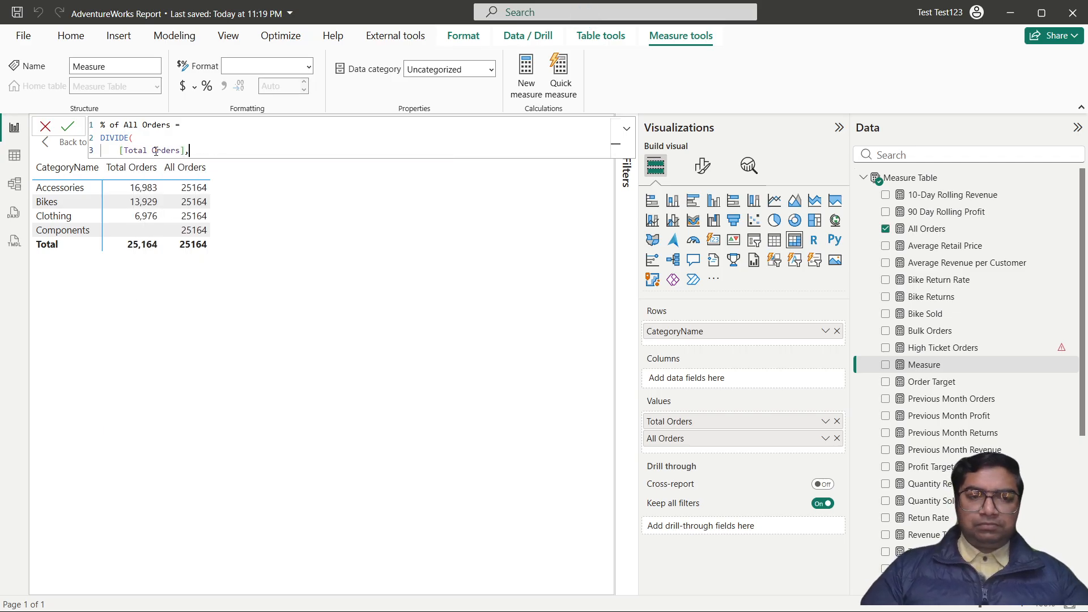
key("Return")
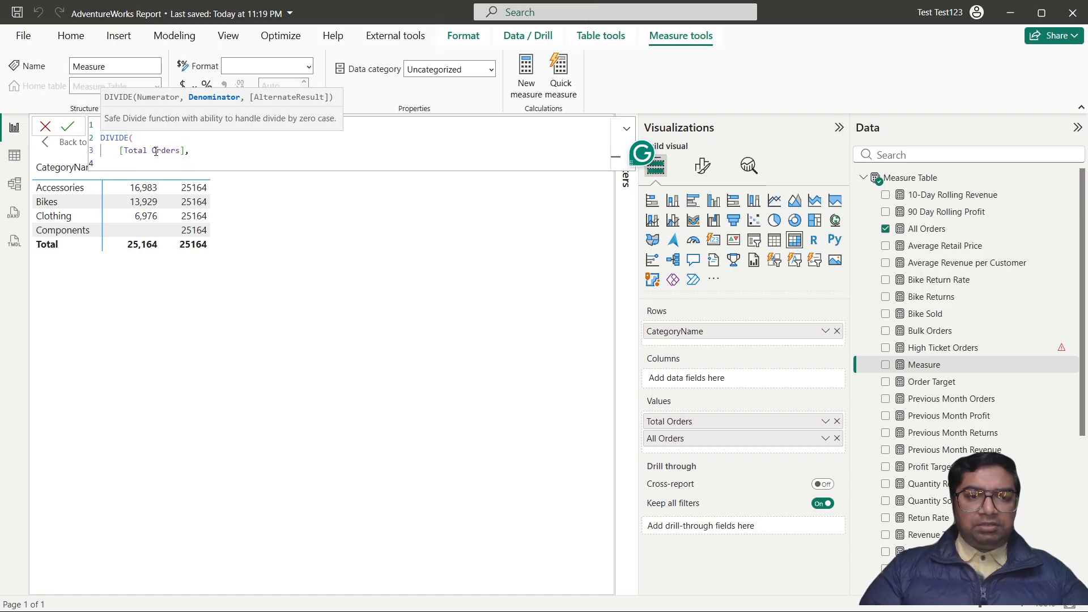
Enter [All Orders] as the denominator, close the DIVIDE function and commit the % of All Orders measure.
type("all")
key("Tab")
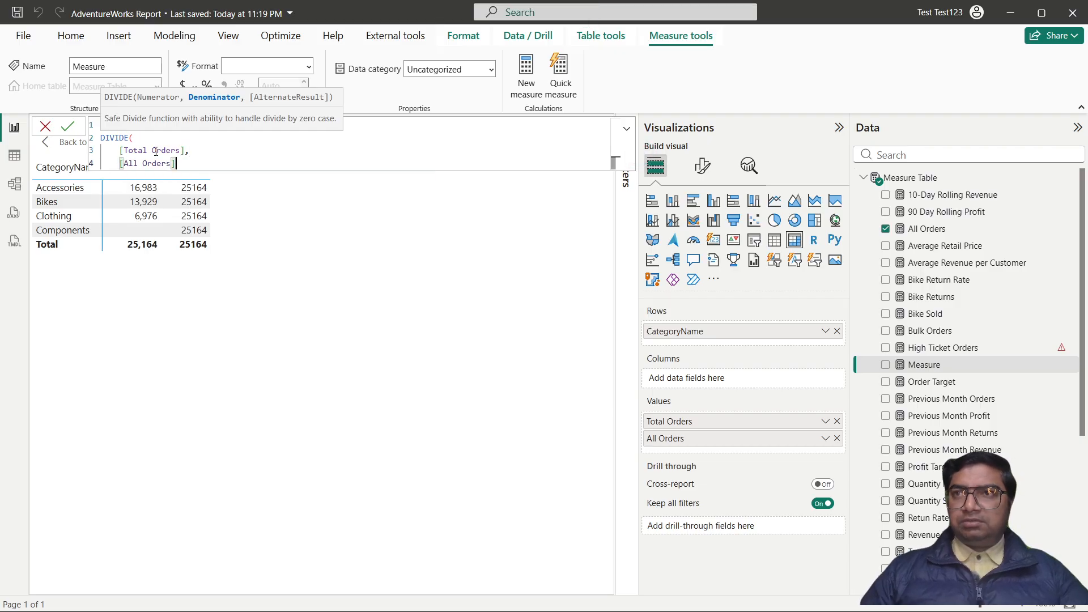
key("shift+Return")
type(")")
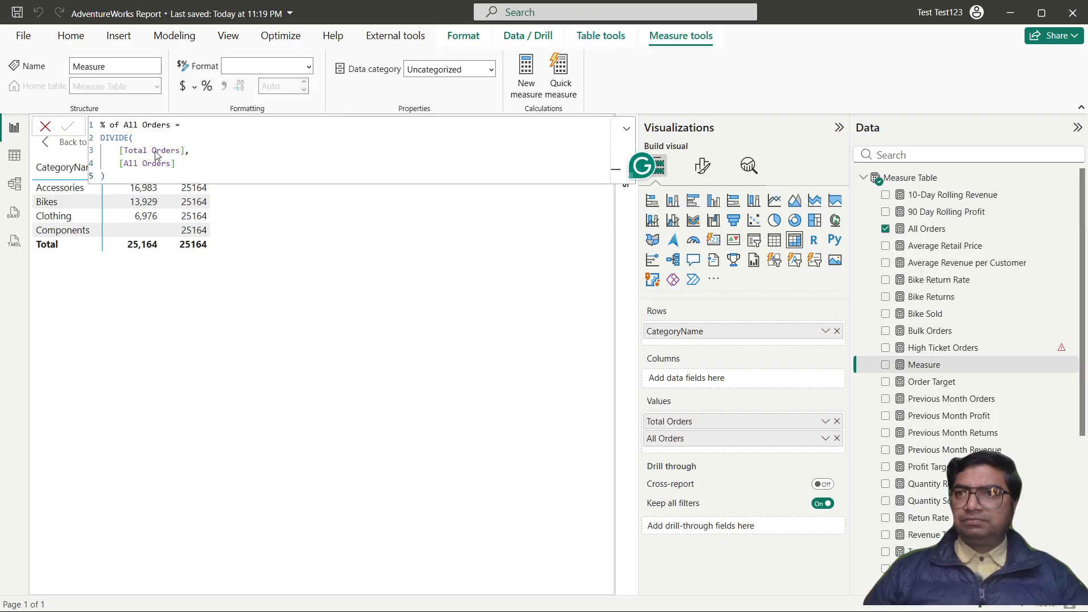
key("Return")
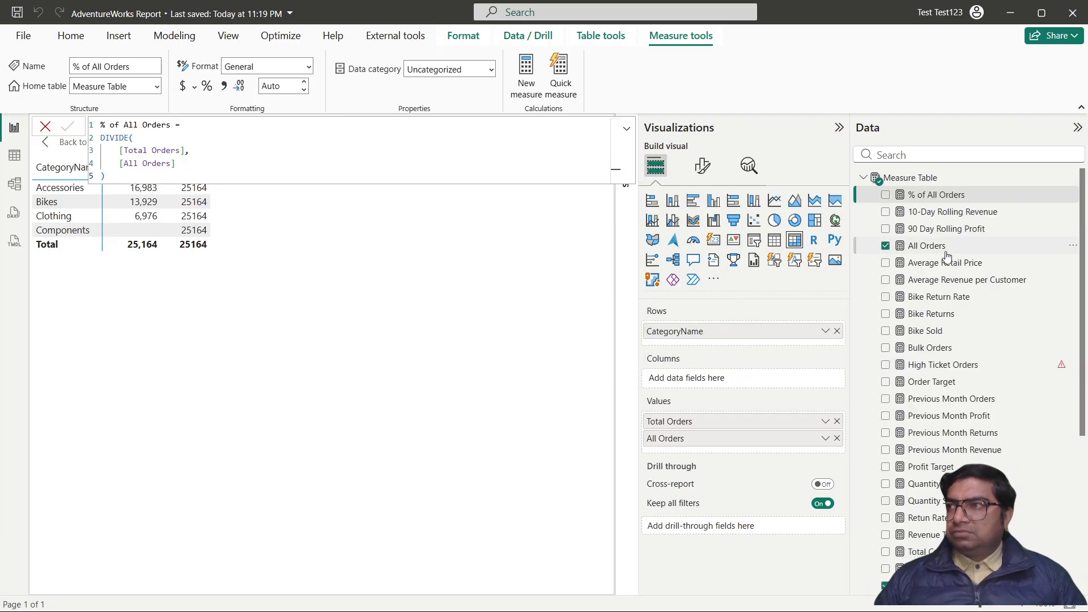
Add % of All Orders to the matrix values, format the measure as a percentage, and review its formula.
left_click_drag(927, 202, 719, 453)
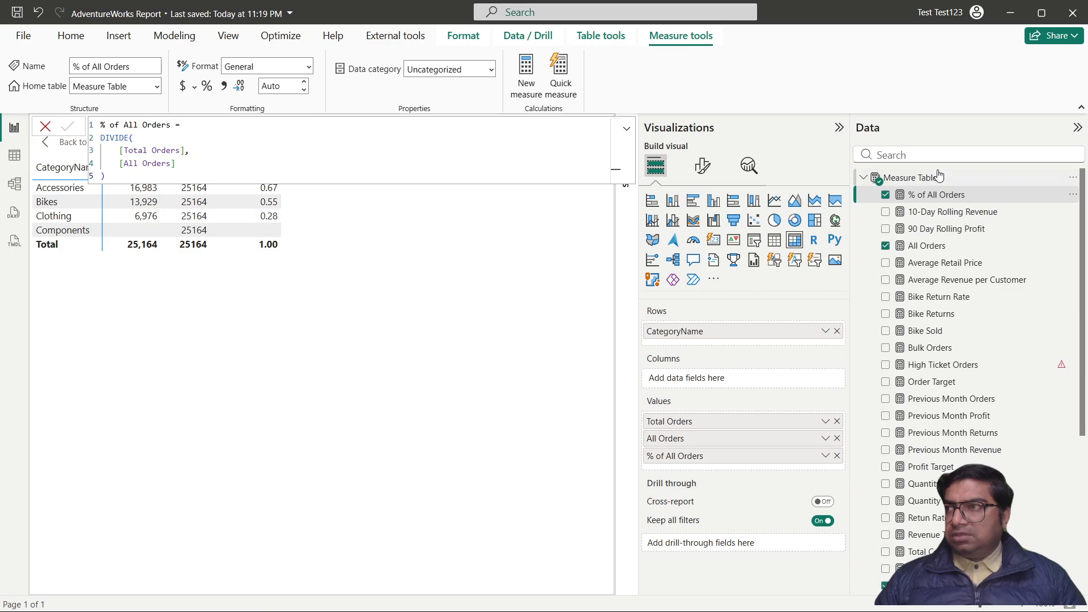
left_click(208, 91)
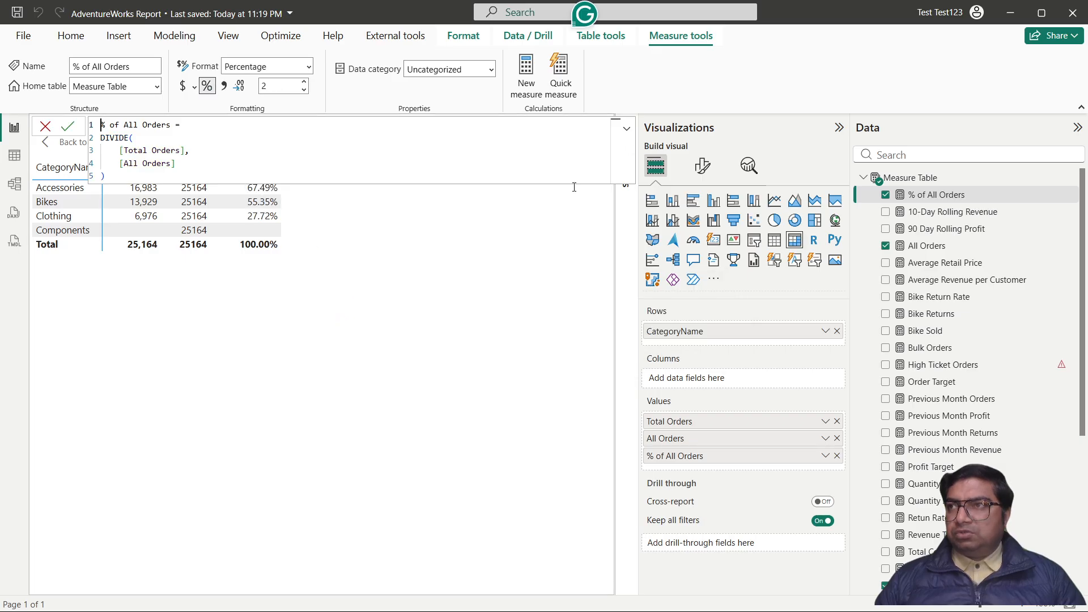
left_click(519, 235)
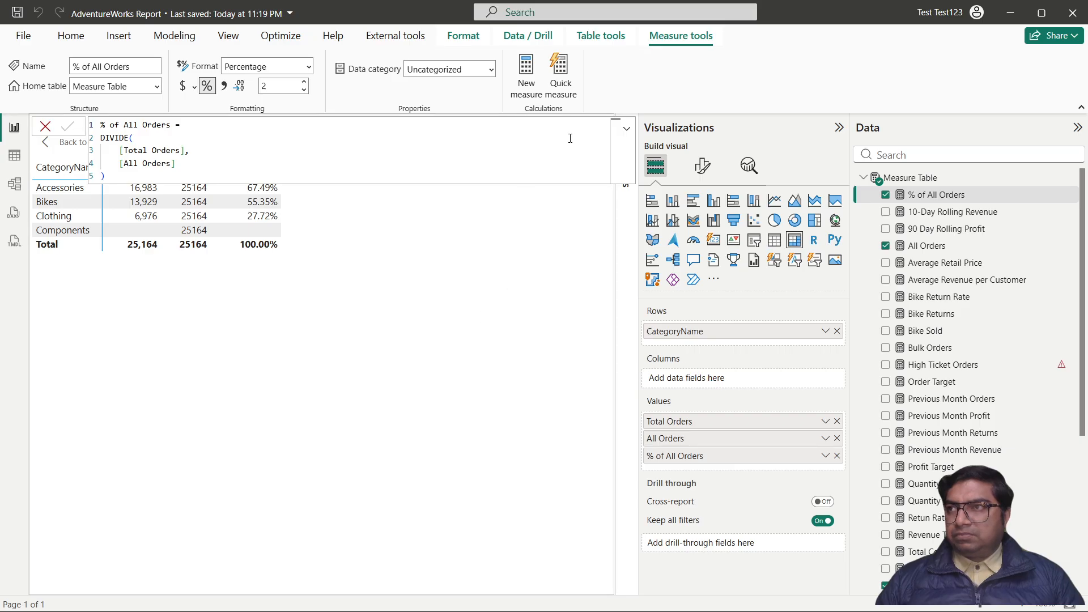
left_click(626, 132)
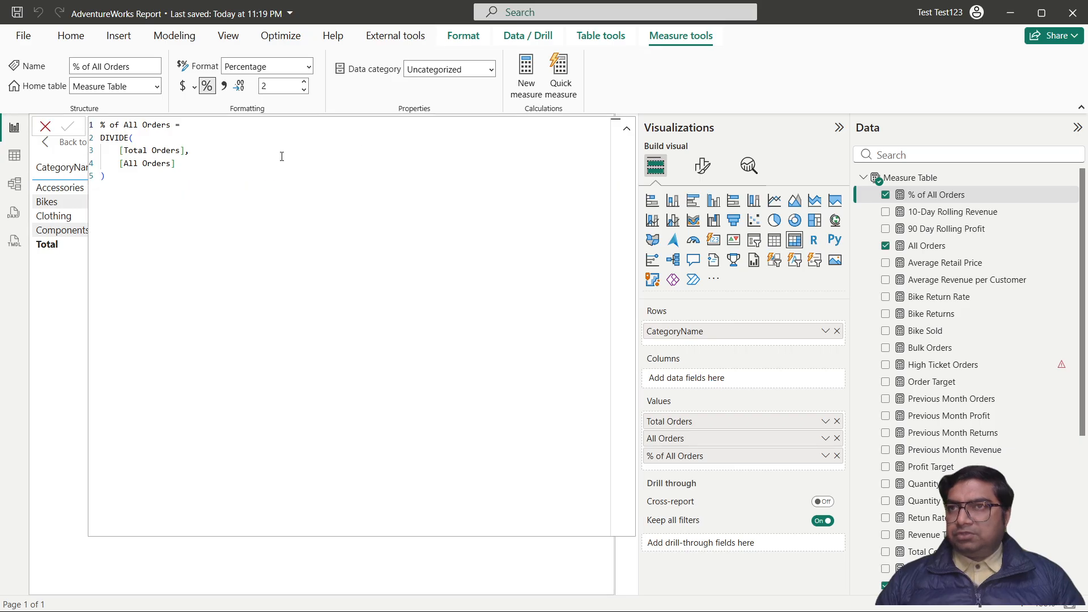
left_click(627, 128)
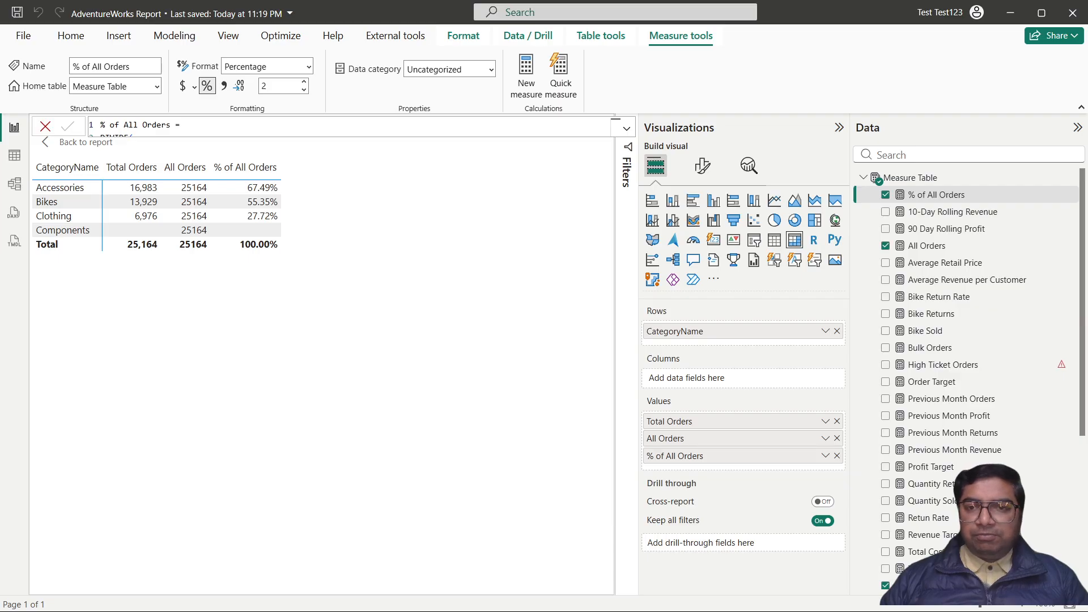
Start a new measure named Overall Average Price in the Measure Table.
left_click(876, 178)
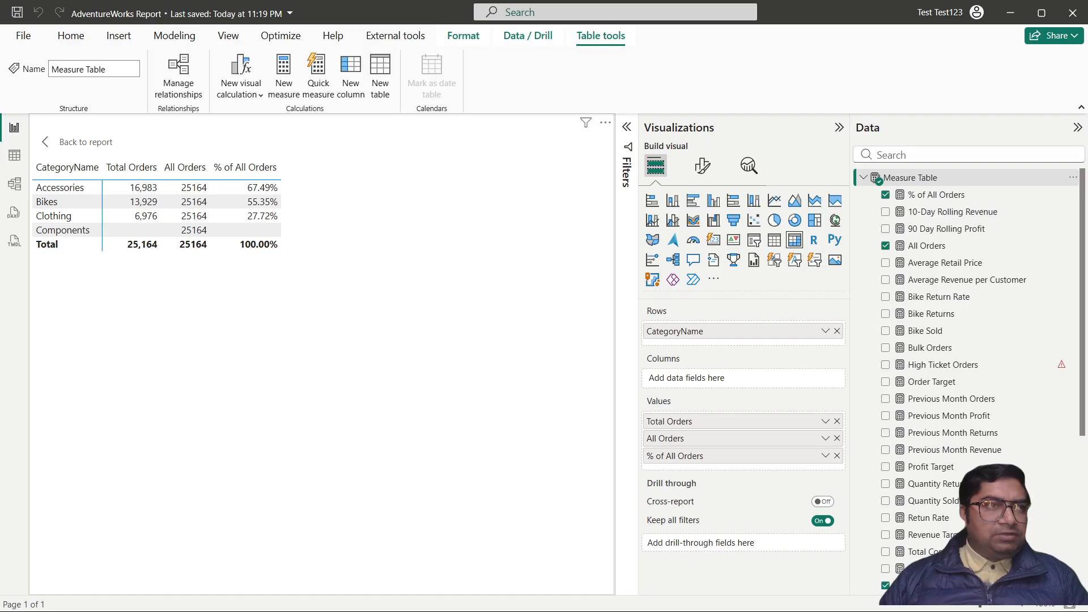
left_click(284, 76)
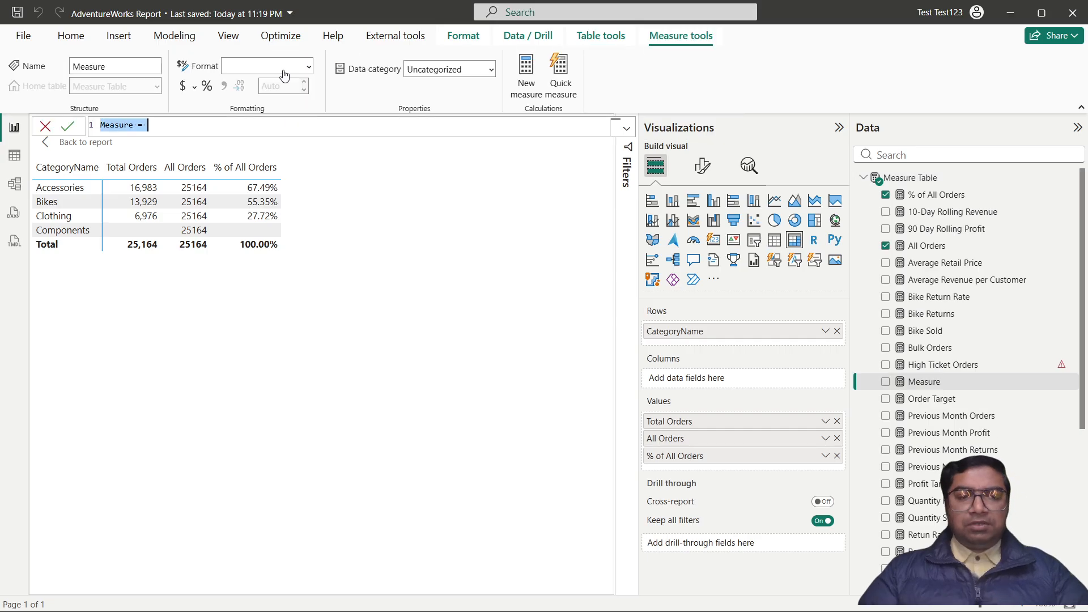
type("O")
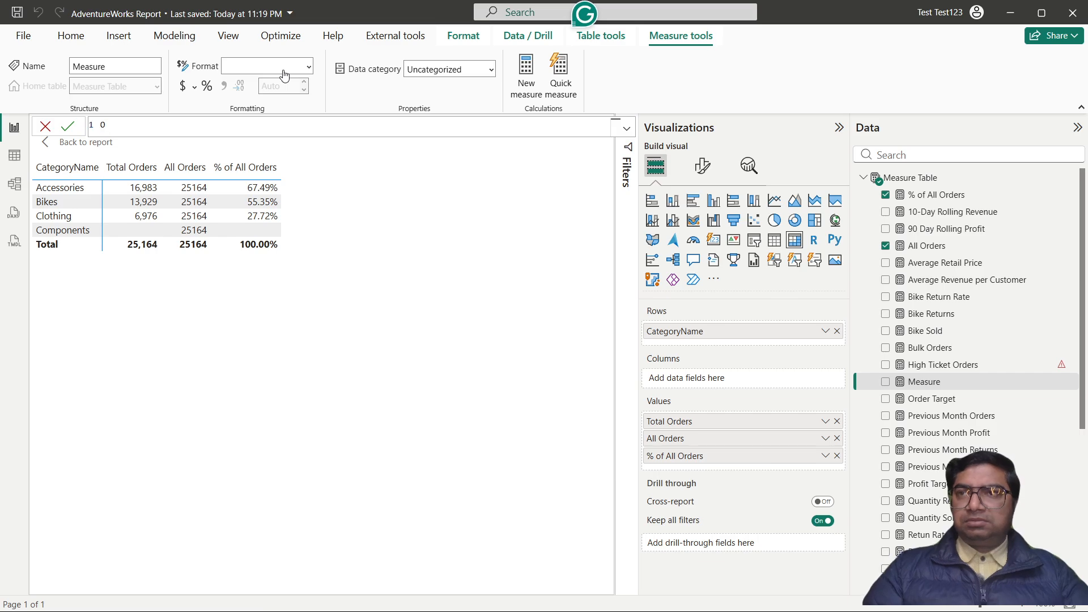
type("vera")
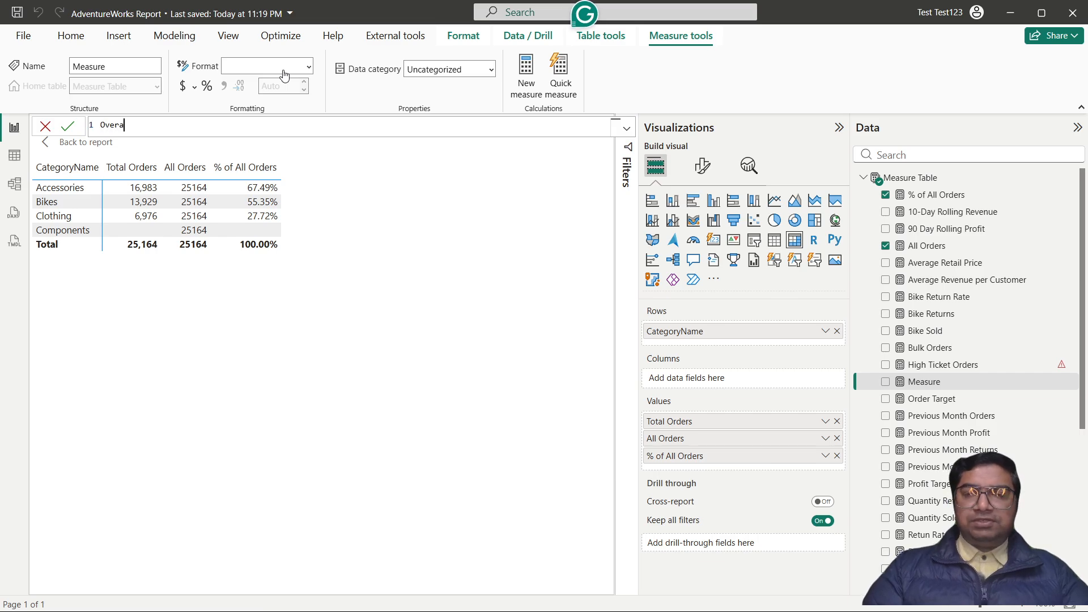
type("ll A")
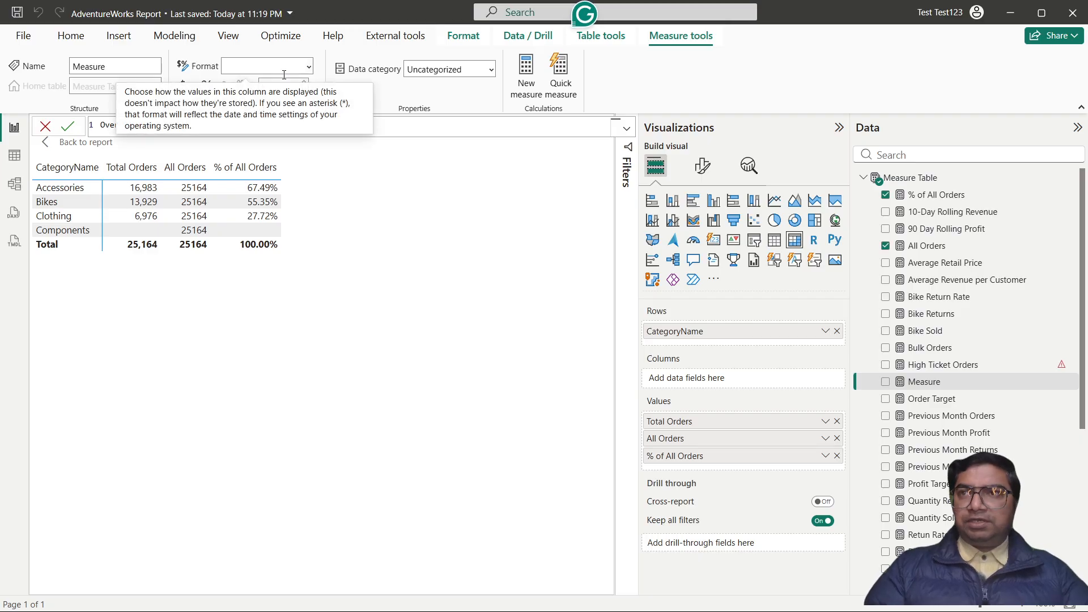
type("verage Price")
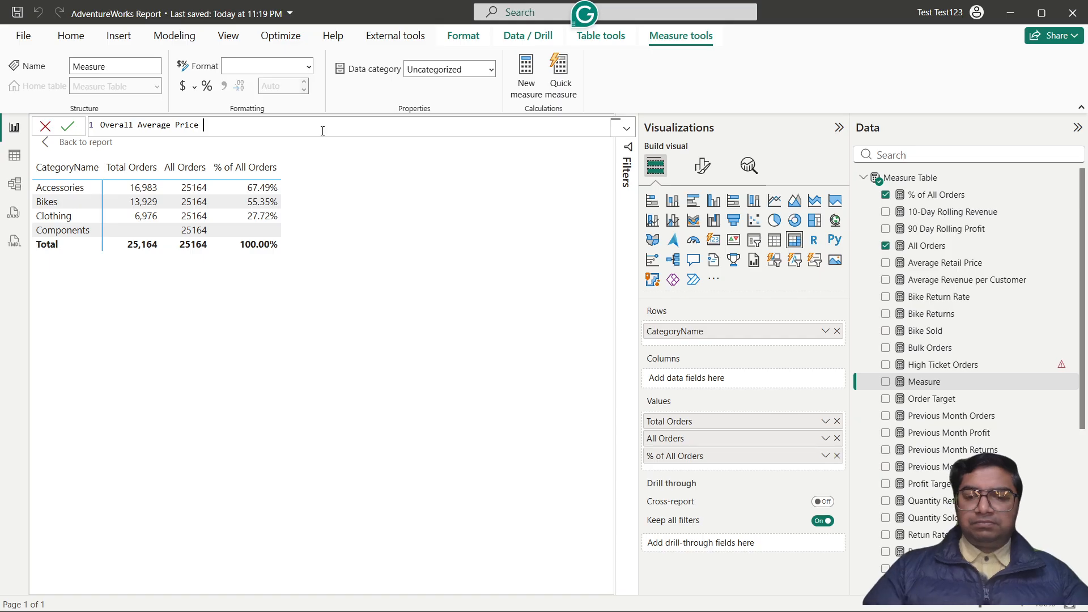
type(" =")
key("shift+Return")
Begin the Overall Average Price formula with a CALCULATE function that evaluates [Average Retail Price].
type("CALCULATE(")
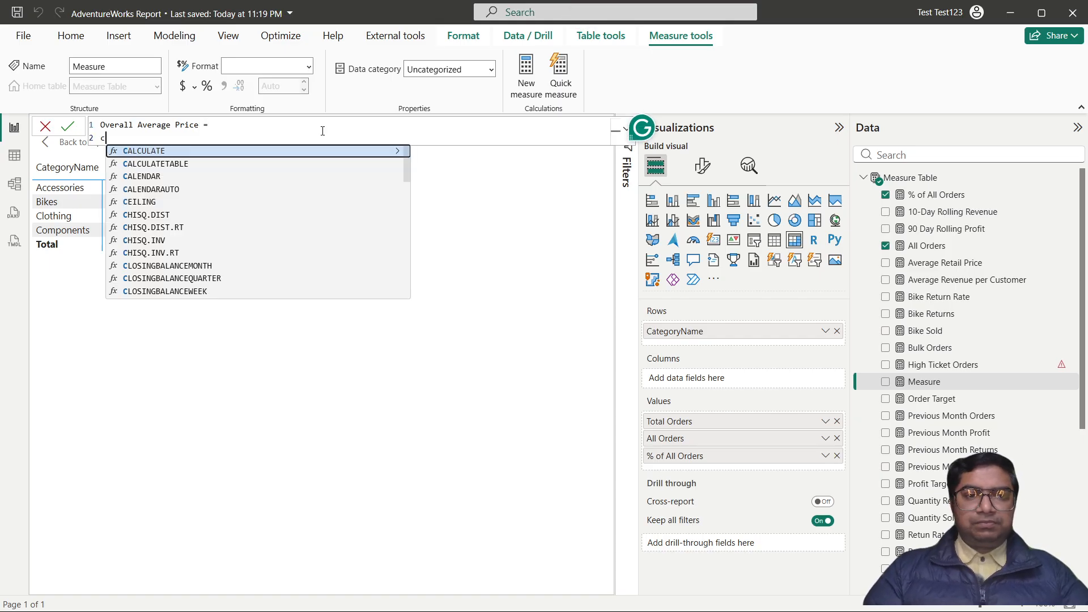
key("shift+Return")
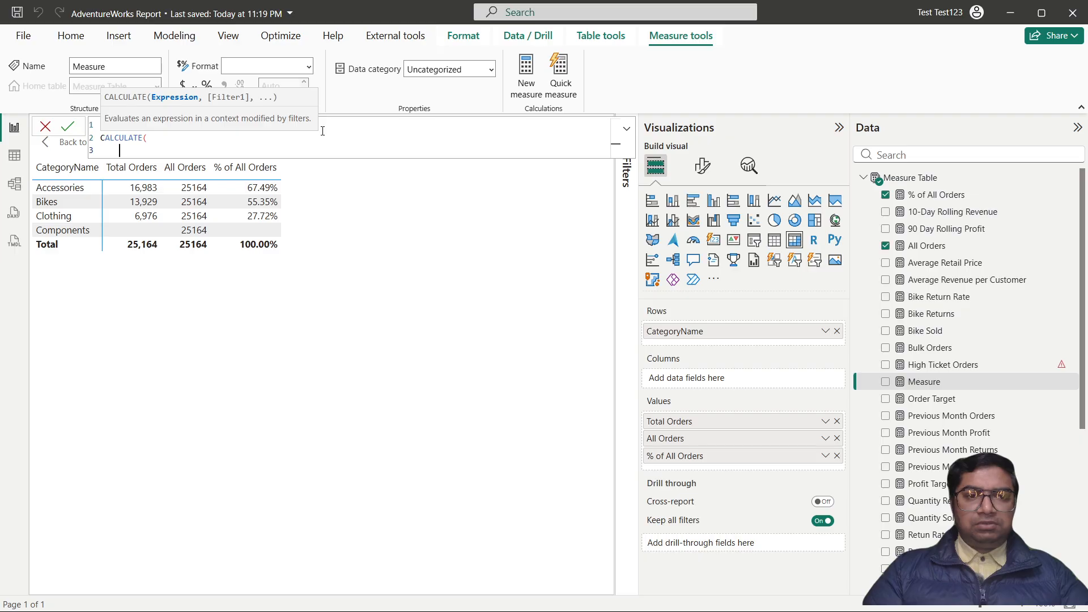
type("aver")
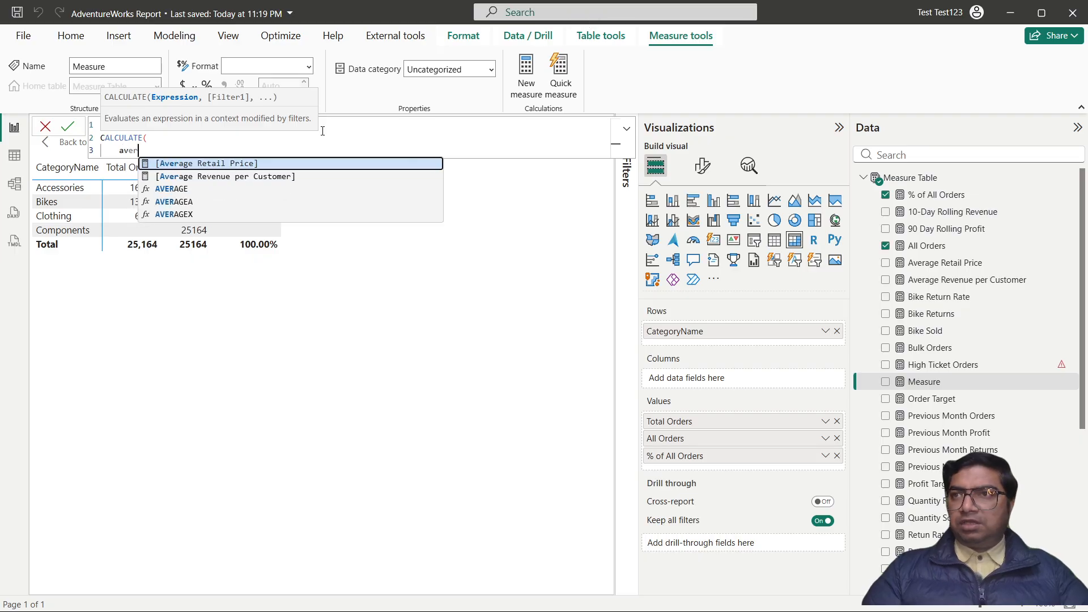
key("Tab")
type(",")
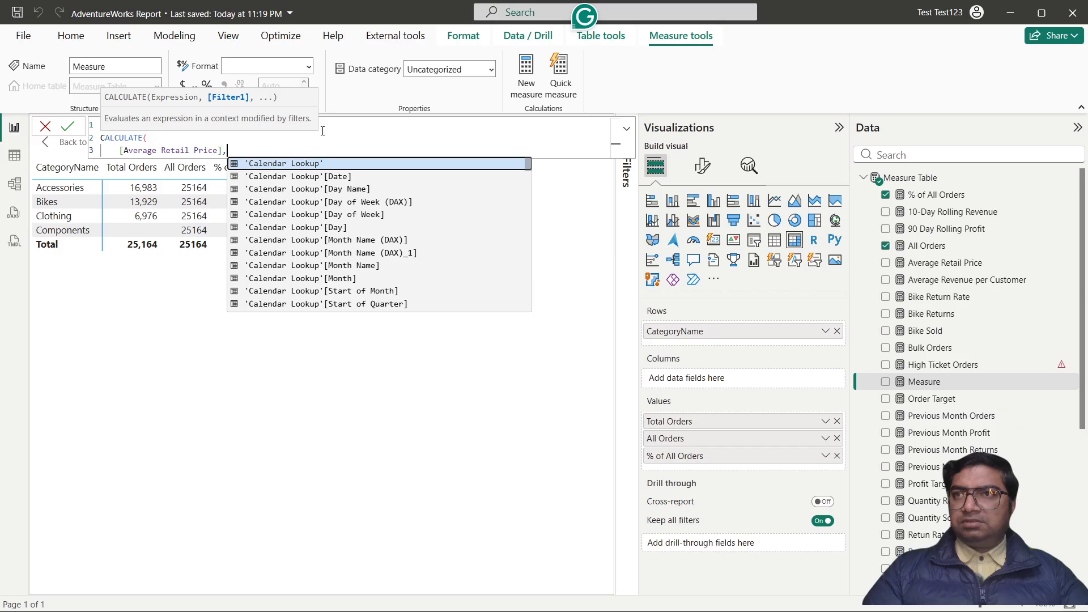
Add an ALL function on 'Product Lookup' as the filter argument of the Overall Average Price formula.
key("shift+Return")
type("all")
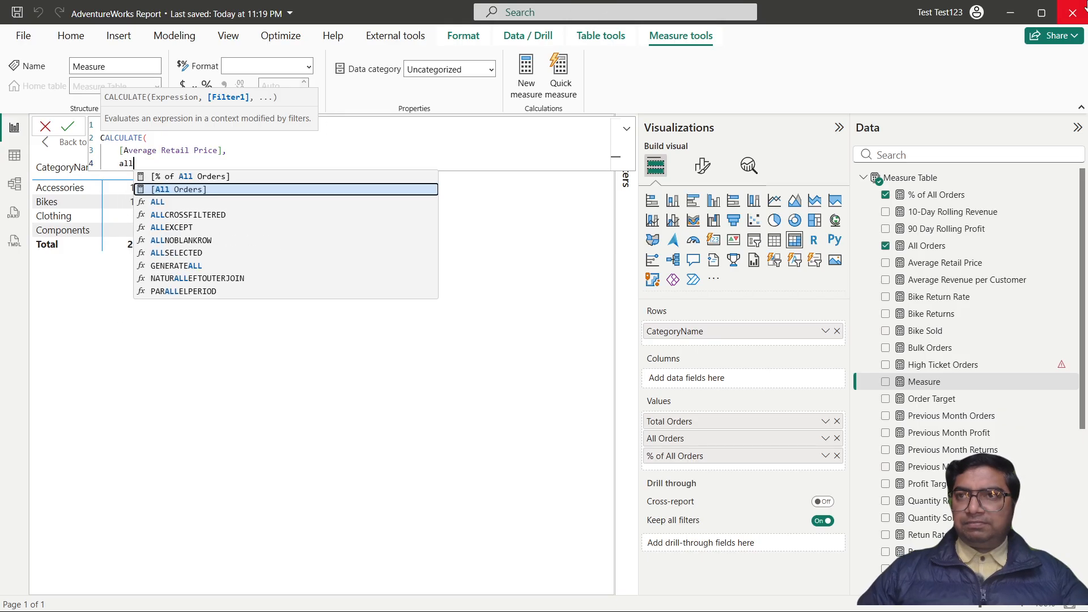
key("Down")
key("Tab")
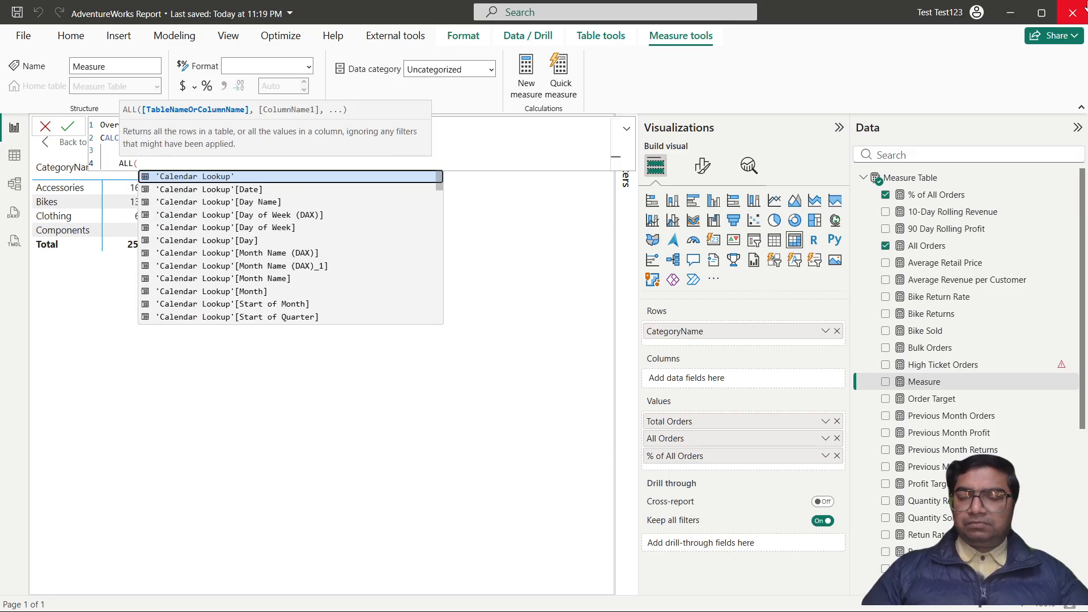
key("shift+Return")
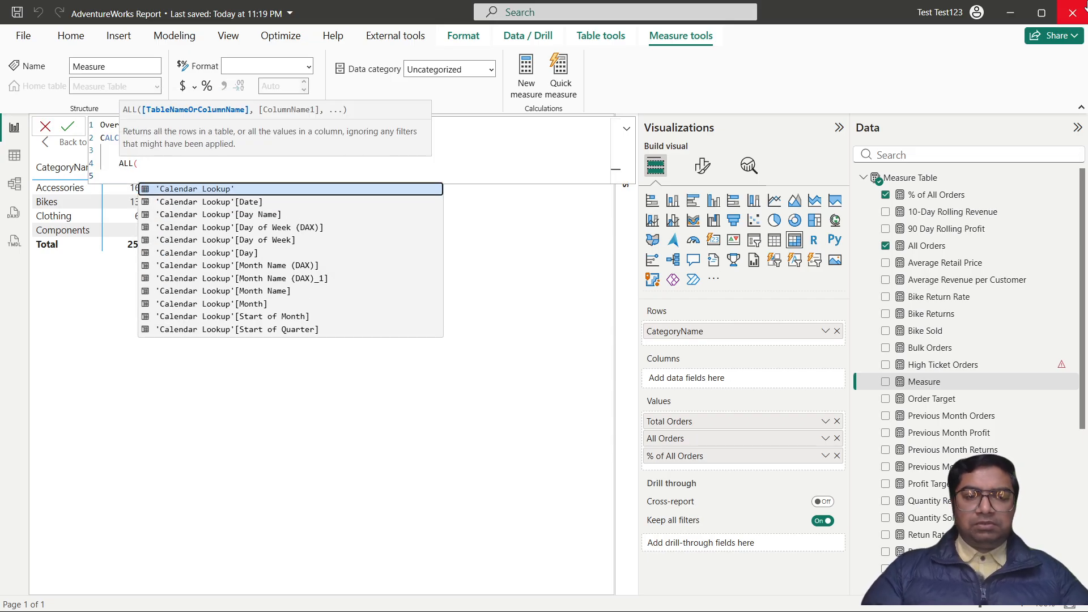
type("pro")
key("Down")
key("Down")
key("Down")
key("Tab")
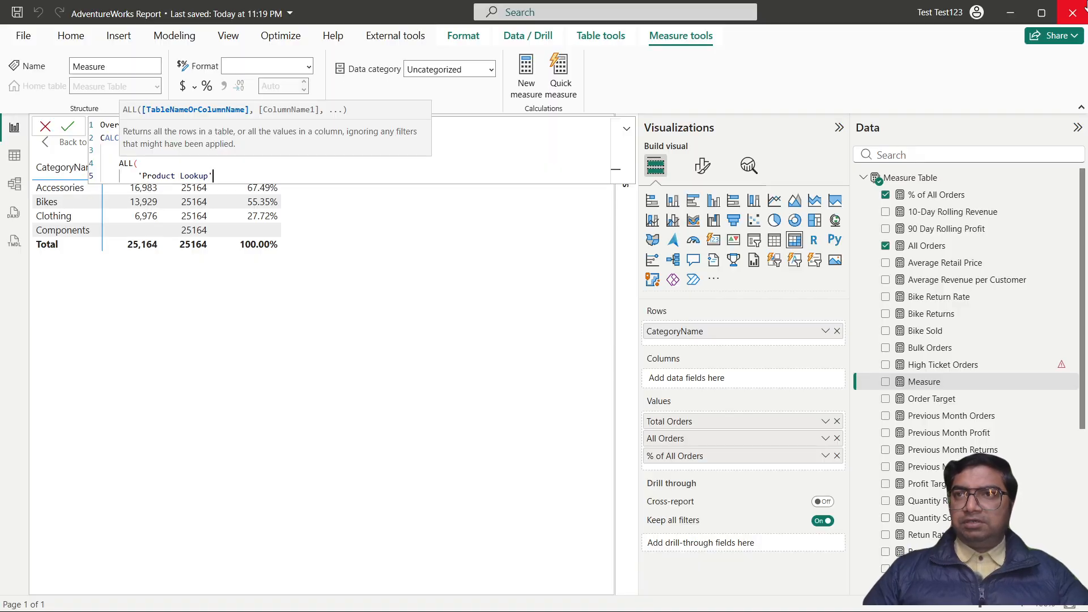
Close the ALL and CALCULATE functions on separate lines and commit the Overall Average Price measure.
key("shift+Return")
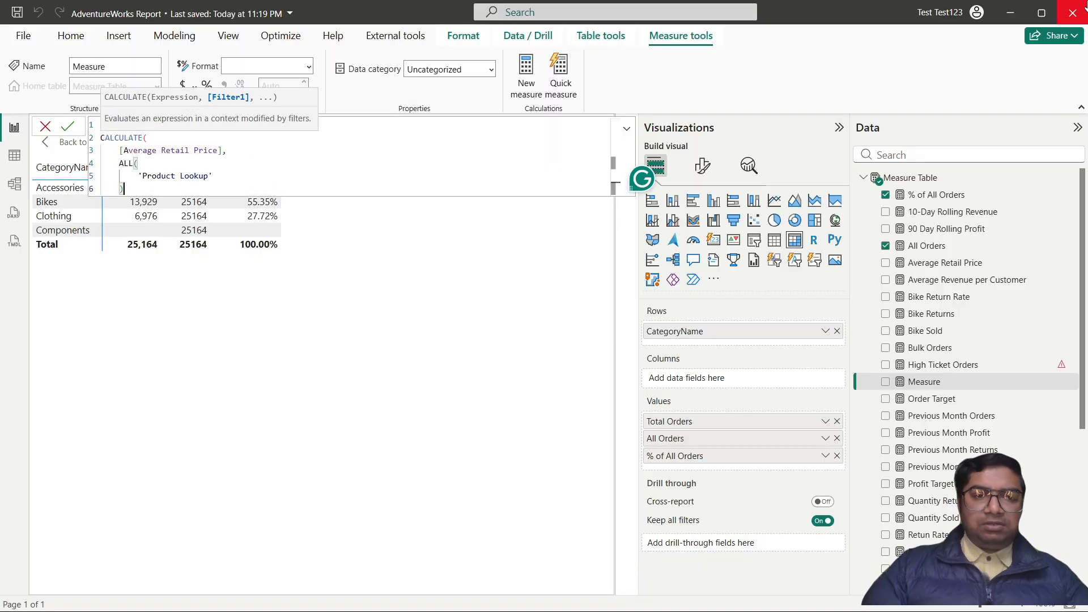
type(")")
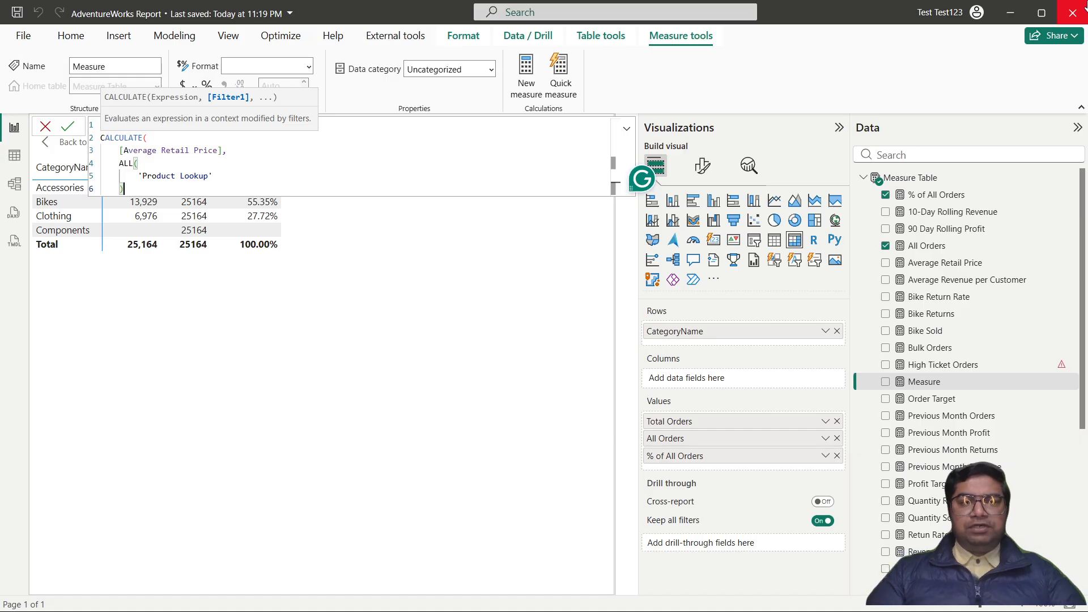
key("shift+Return")
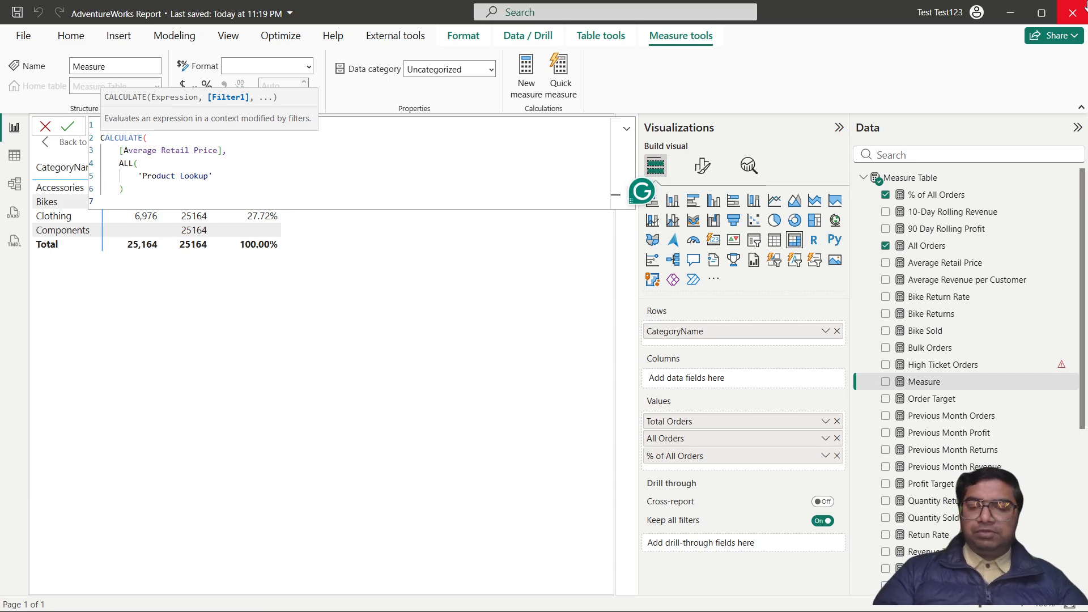
type(")")
key("Return")
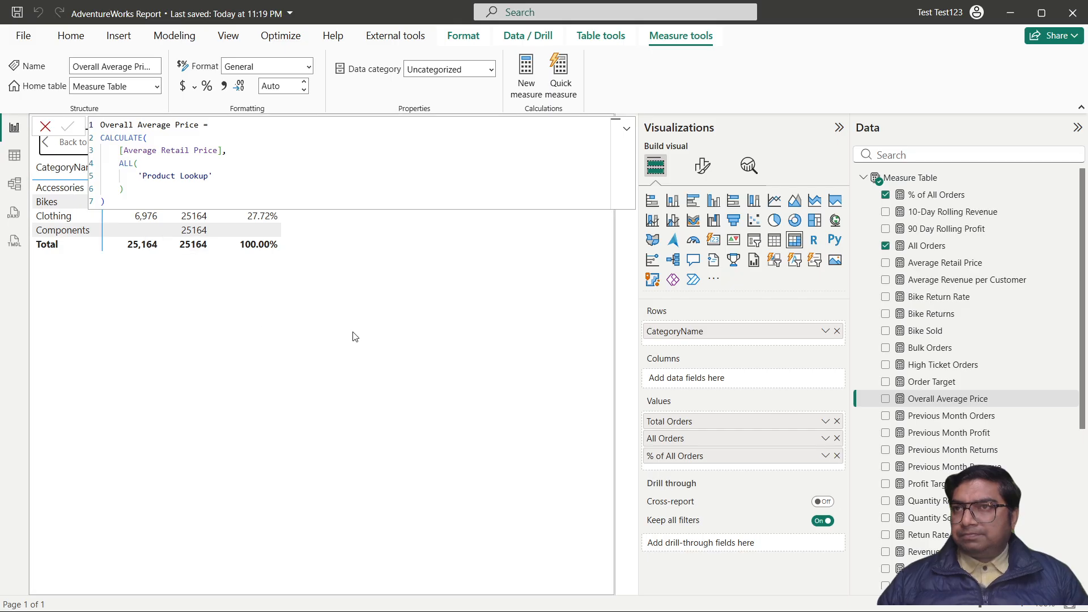
left_click(137, 197)
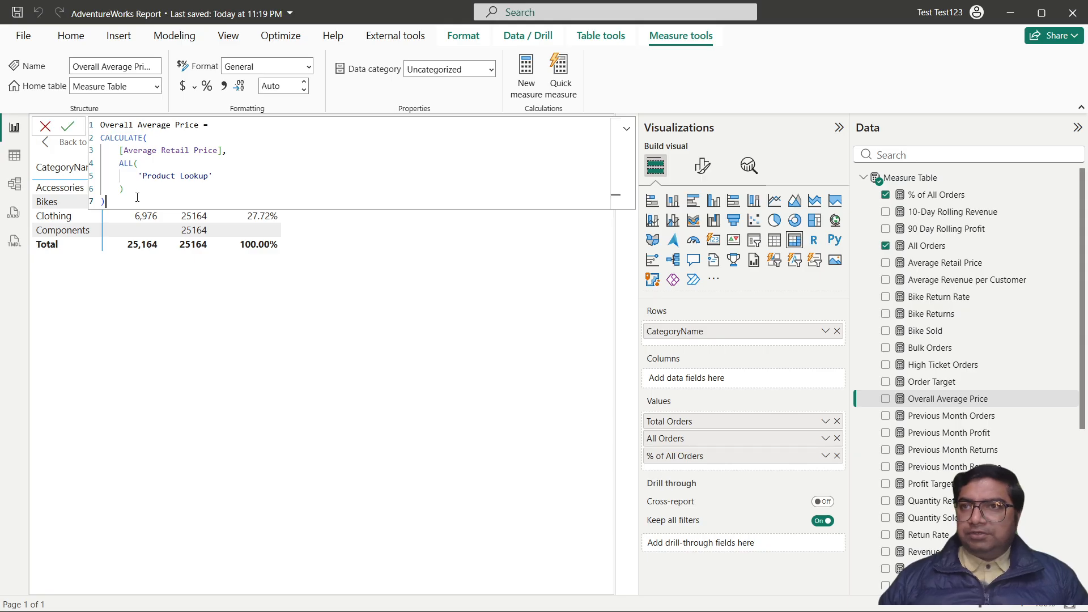
key("Return")
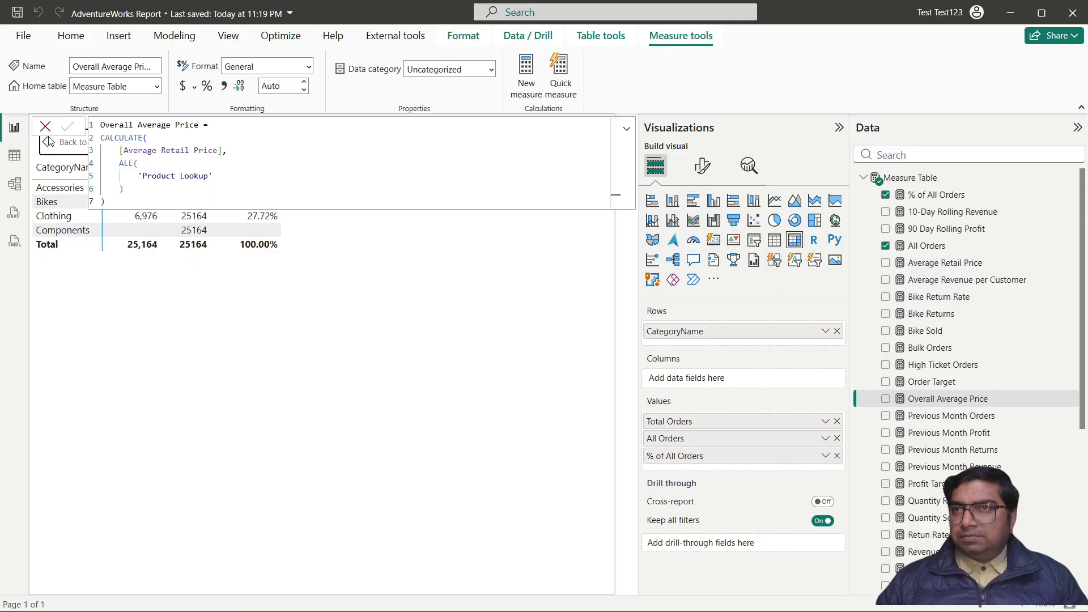
Search the data fields for "ove" and add Overall Average Price to the matrix values.
left_click(950, 220)
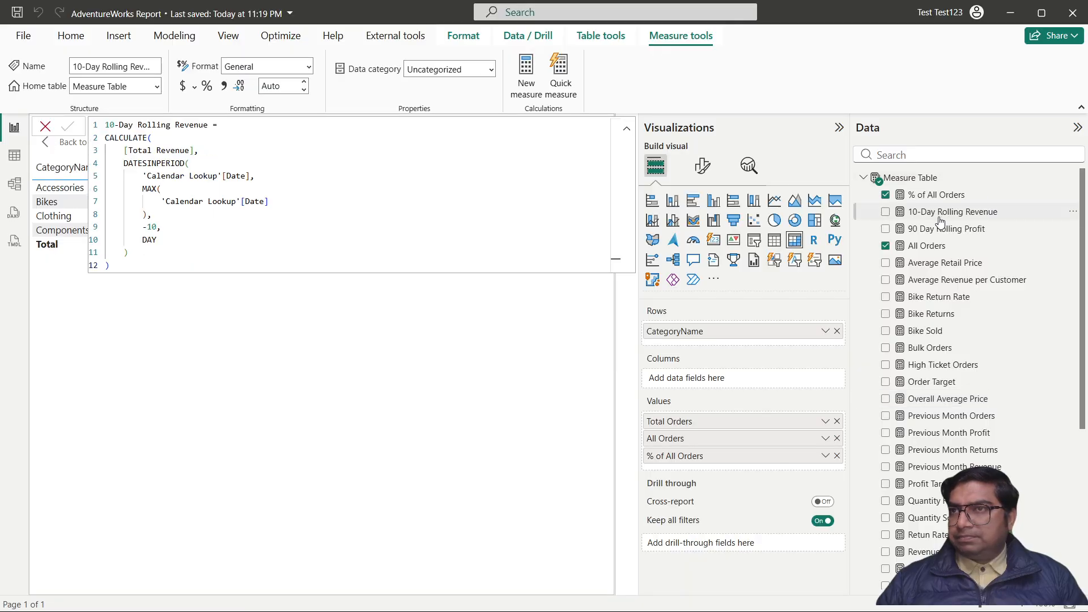
left_click(893, 181)
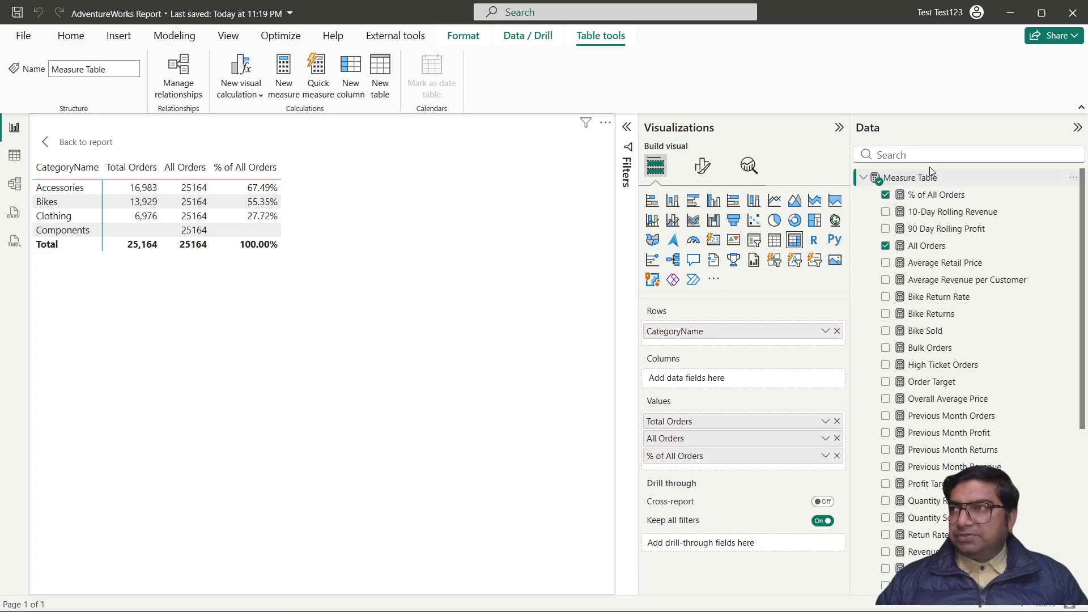
left_click(911, 157)
type("ove")
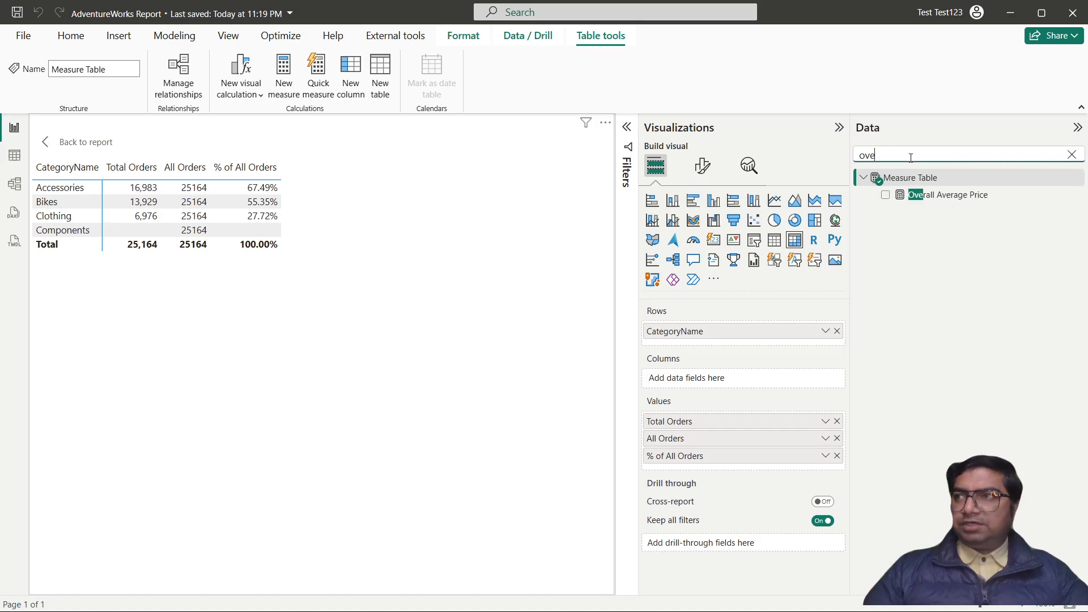
left_click_drag(950, 198, 724, 464)
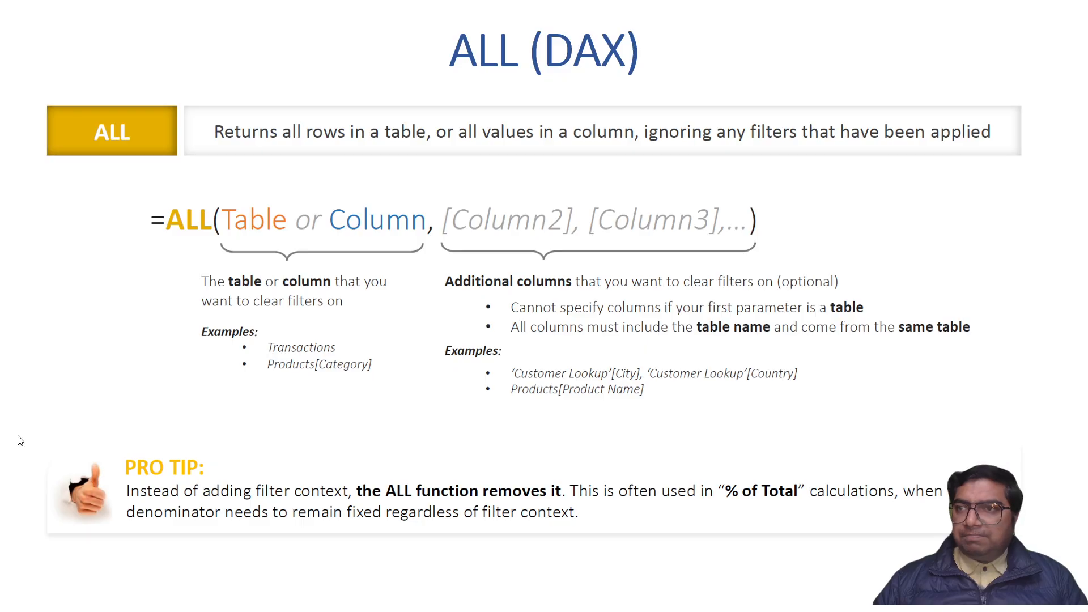
left_click(253, 411)
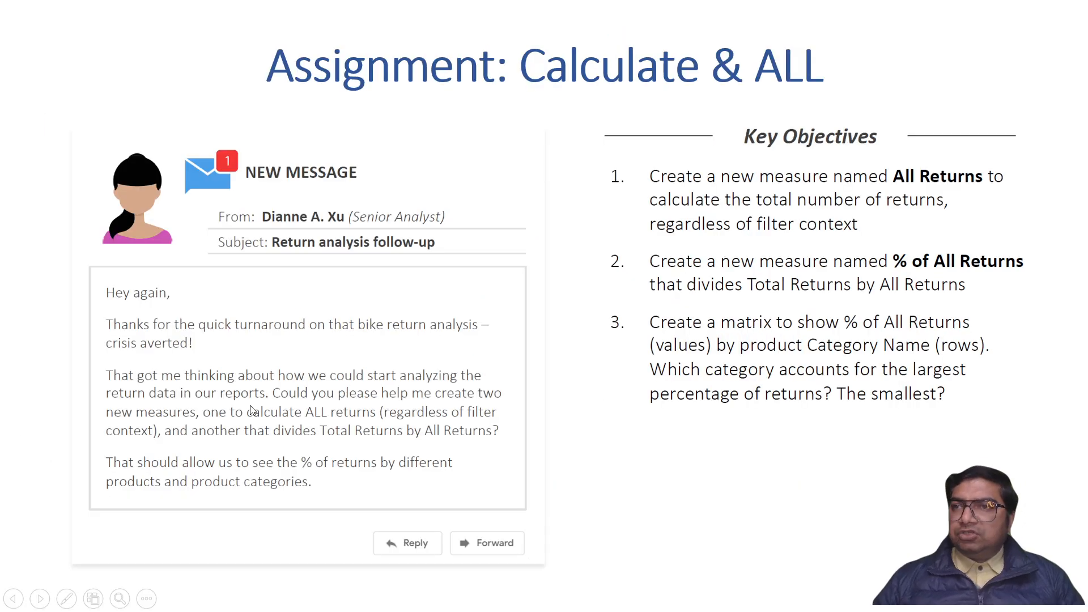
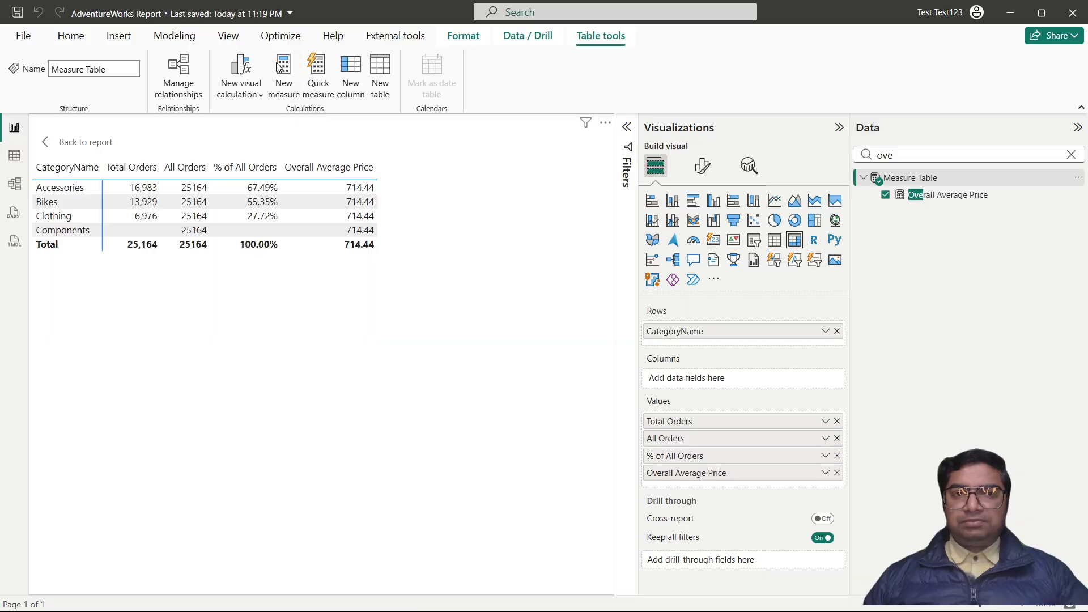
Start a new measure named All Returns in the Measure Table.
left_click(279, 66)
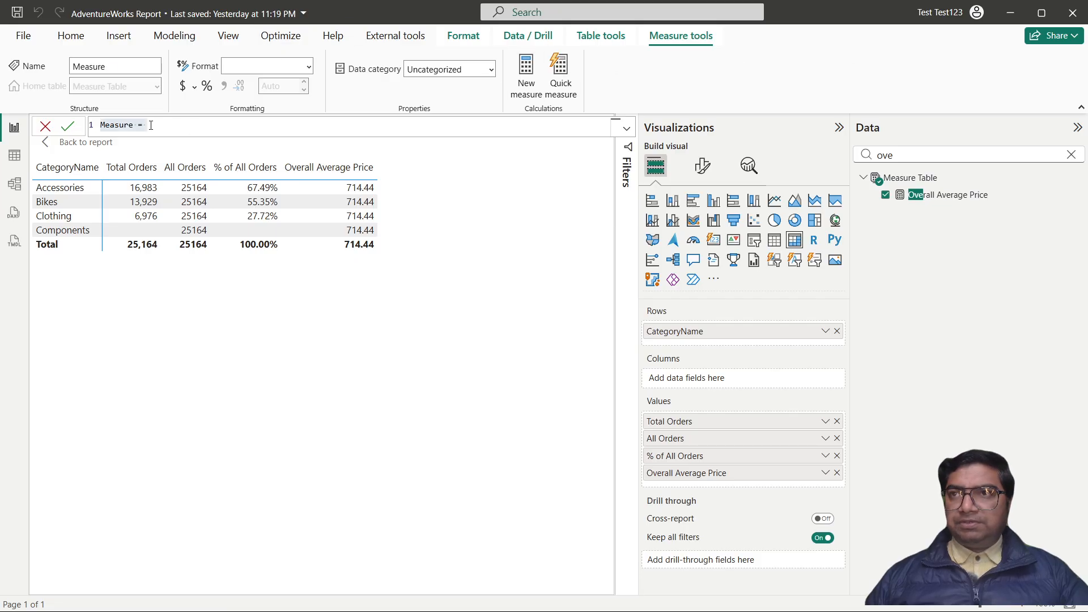
left_click_drag(151, 125, 93, 126)
type("A")
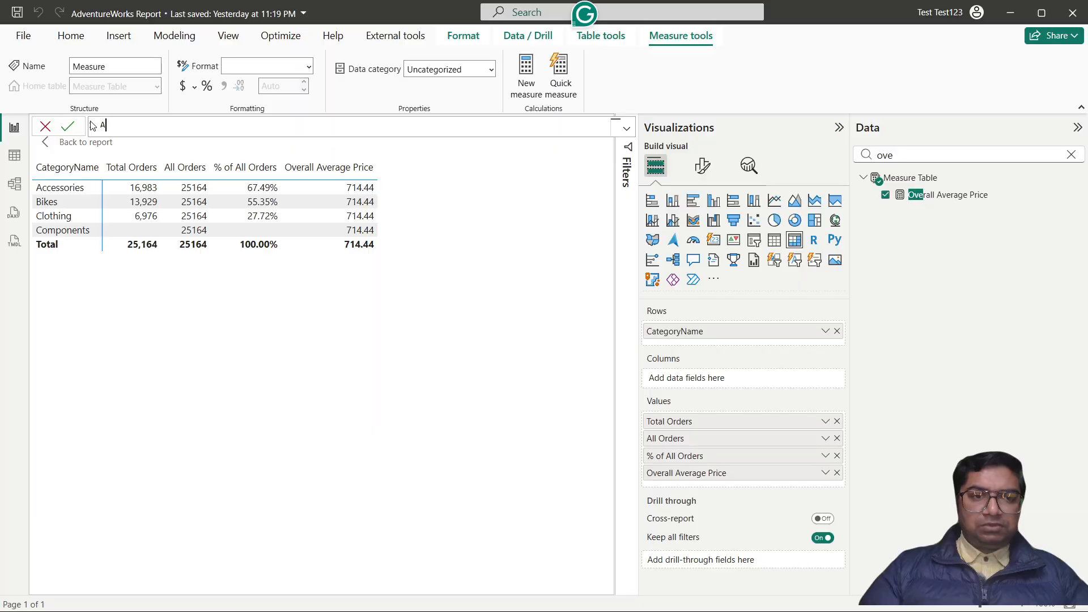
type("ll Ret")
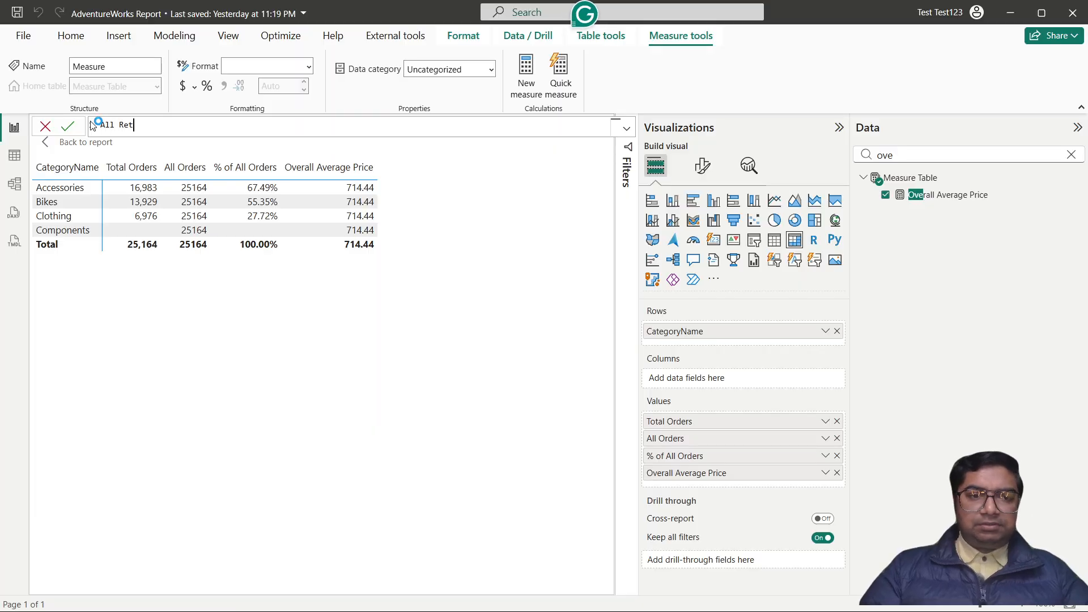
type("urns =")
key("shift+Return")
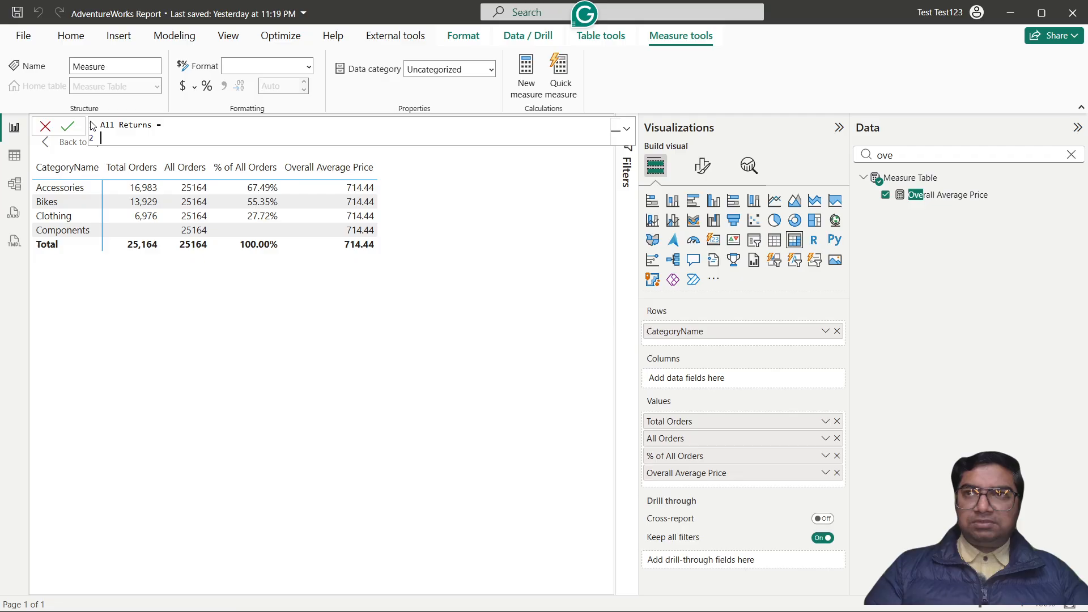
Begin the All Returns formula with a CALCULATE function that evaluates [Totel Retruns].
type("CALCULATE(")
key("shift+Return")
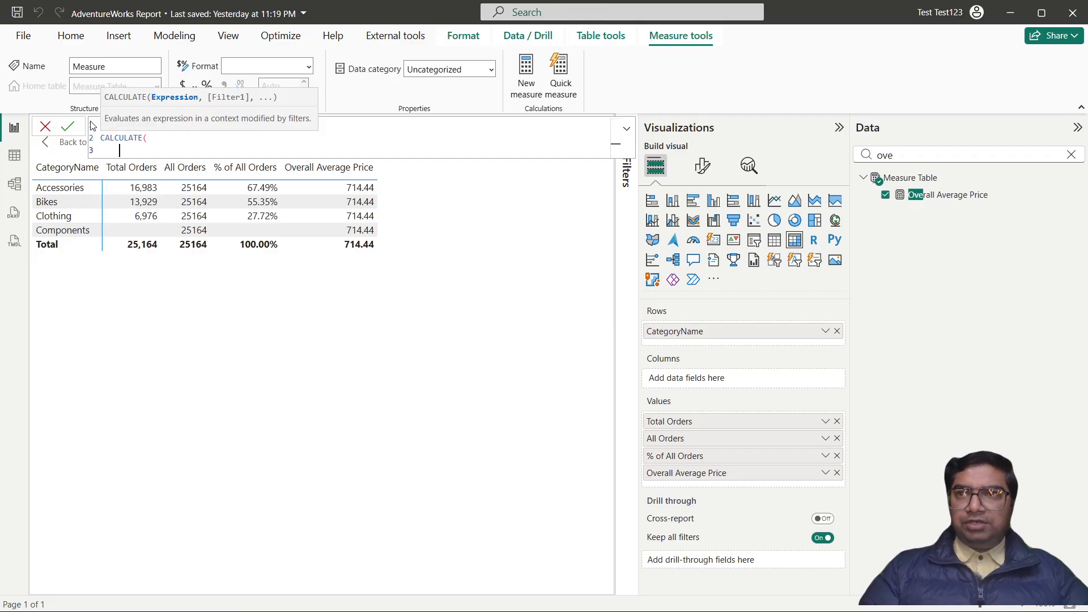
type("to")
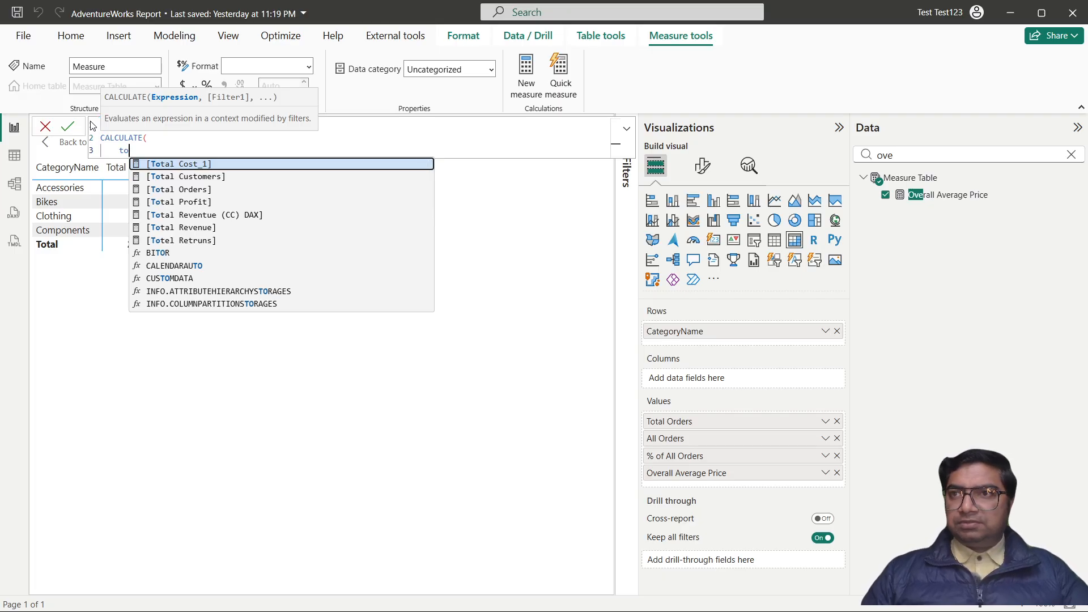
key("Down")
key("Down")
key("Down")
key("Down")
key("Down")
key("Down")
key("Tab")
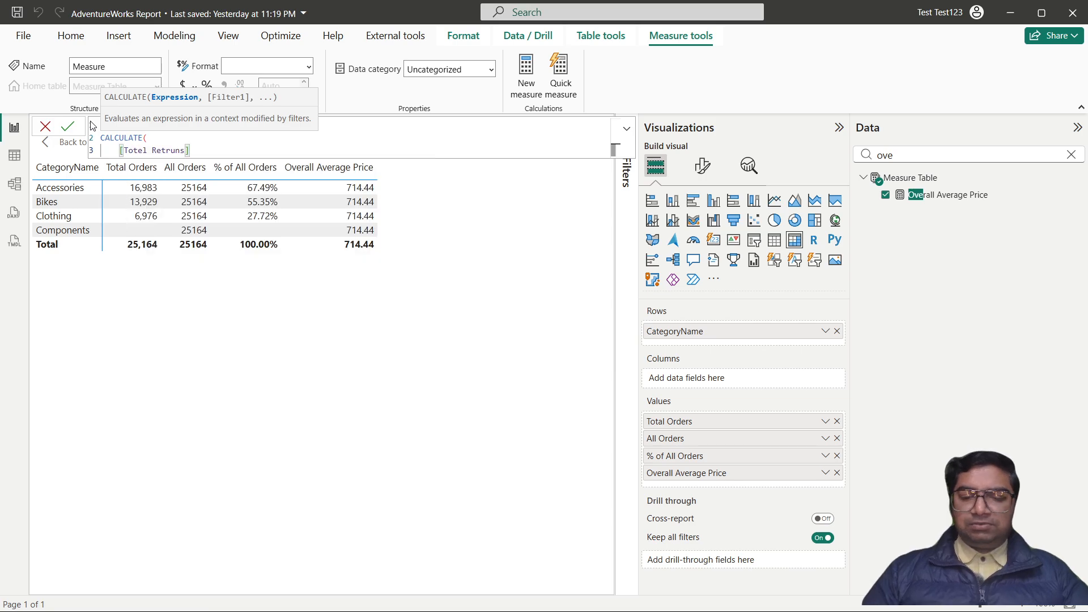
type(",")
key("shift+Return")
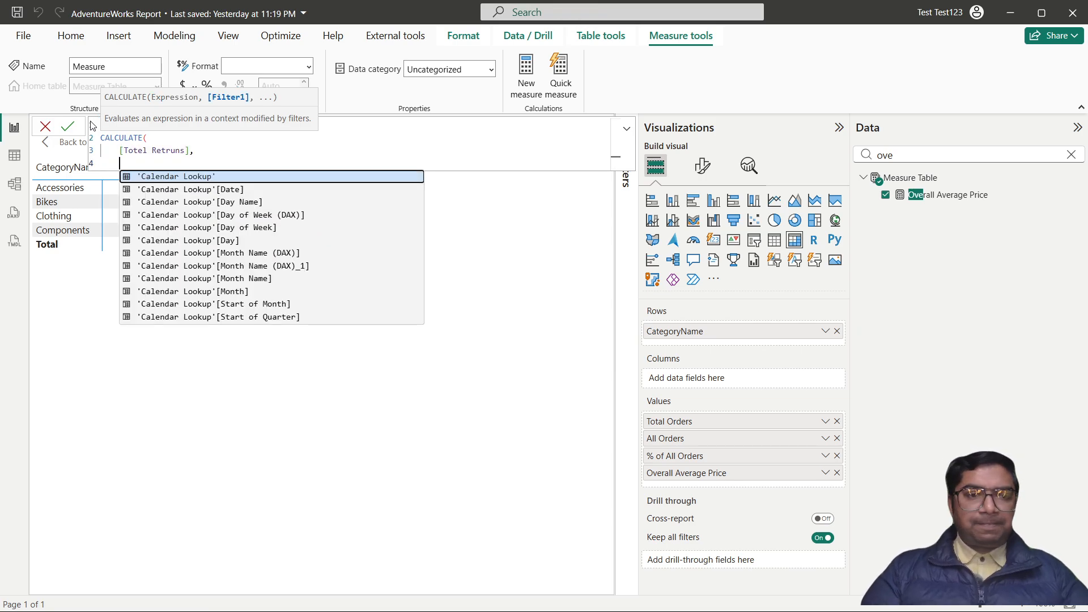
type("all")
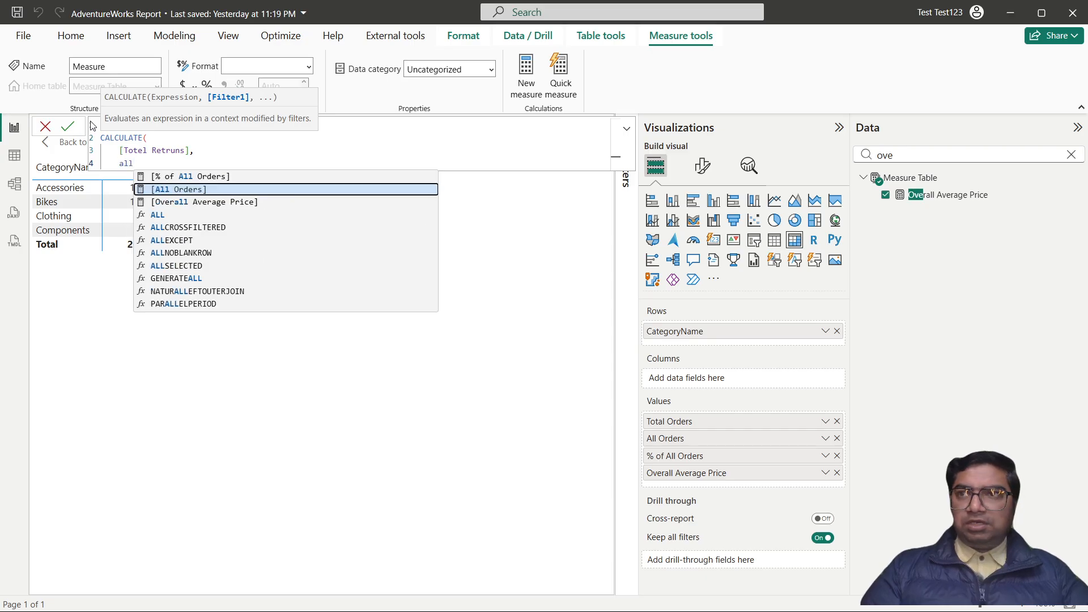
key("Tab")
key("shift+Return")
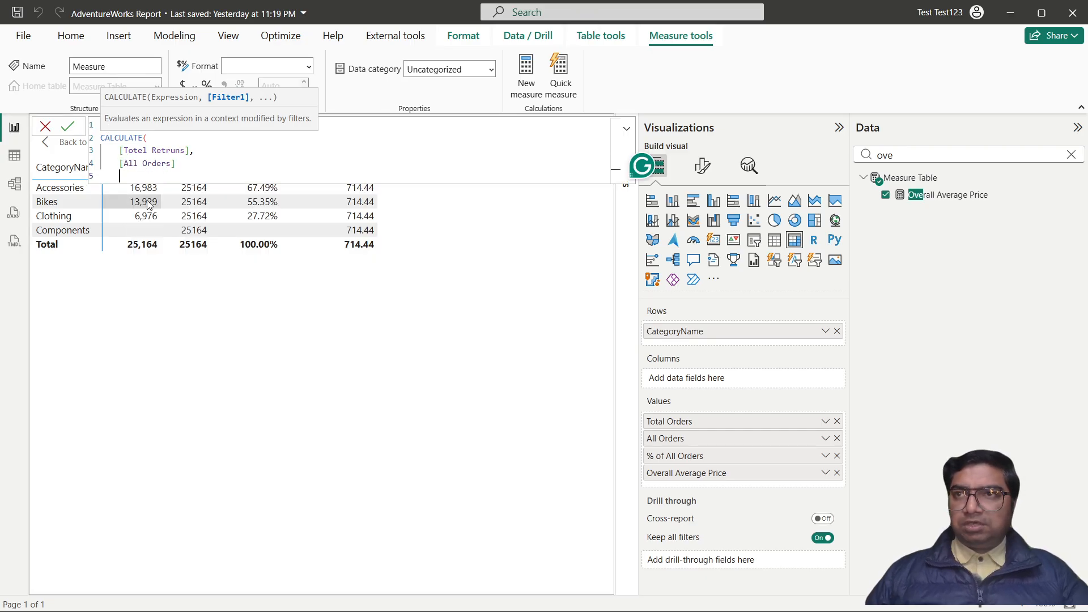
left_click_drag(176, 164, 110, 164)
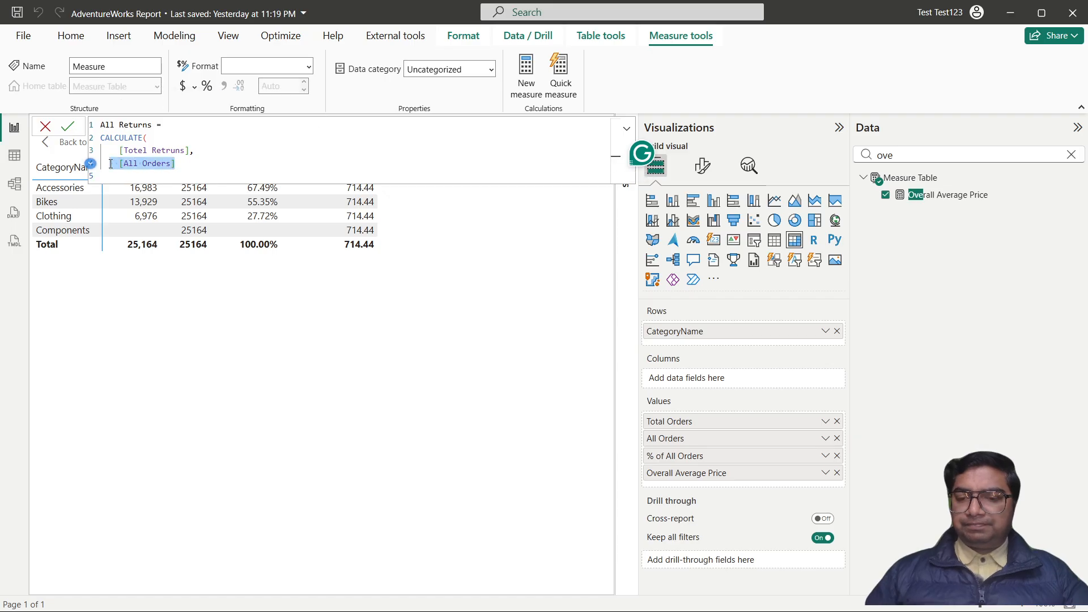
key("BackSpace")
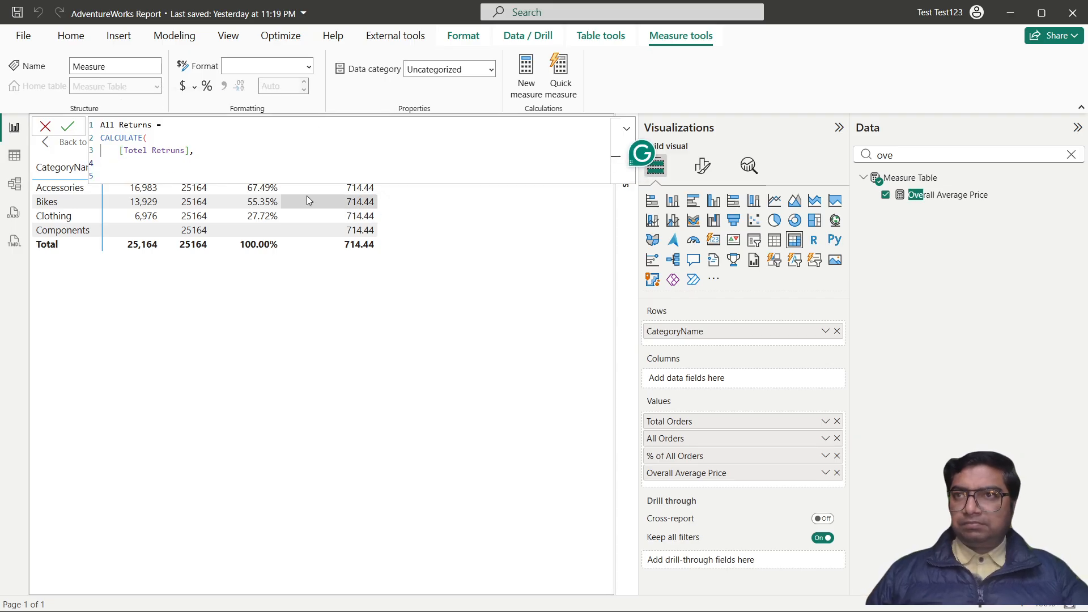
Insert an ALL function as the filter argument on the line below [Totel Retruns].
left_click(198, 149)
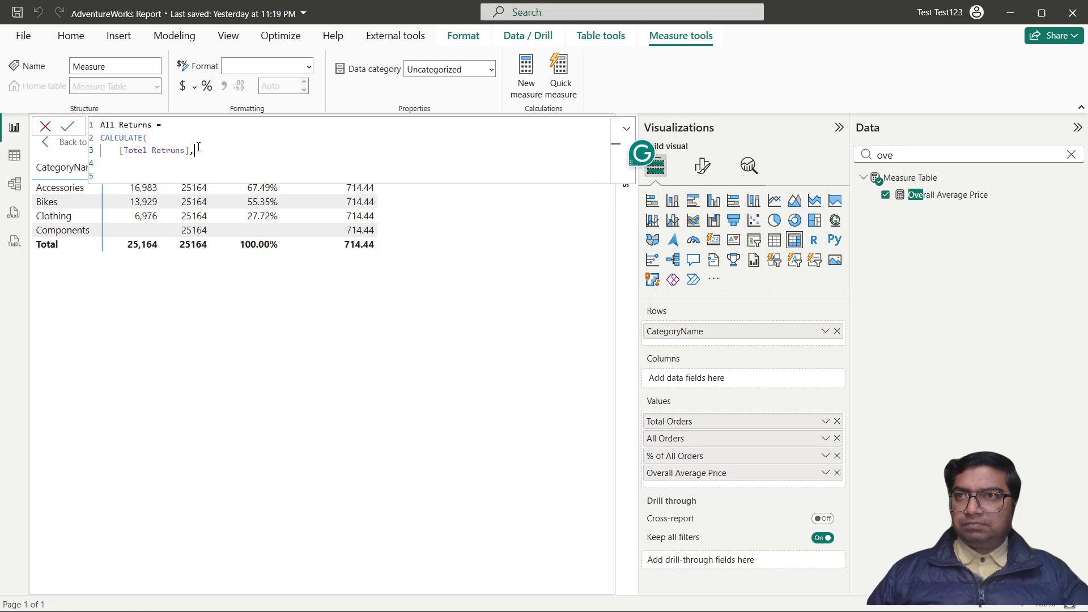
key("shift+Return")
type("al")
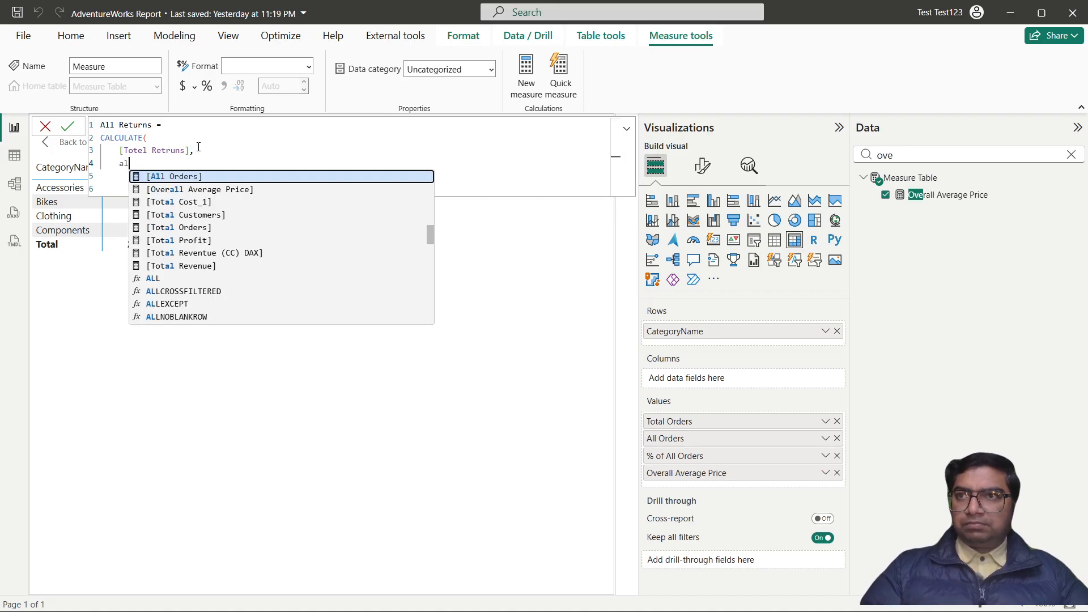
key("Down")
key("Down")
key("Down")
key("Down")
key("Down")
key("Down")
key("Down")
key("Down")
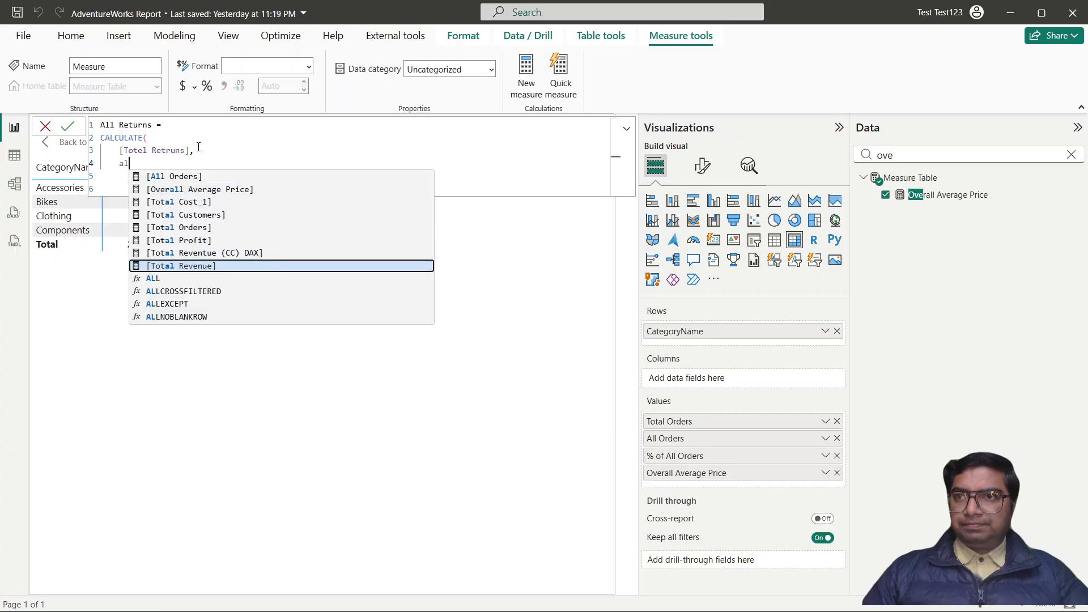
key("Tab")
key("shift+Return")
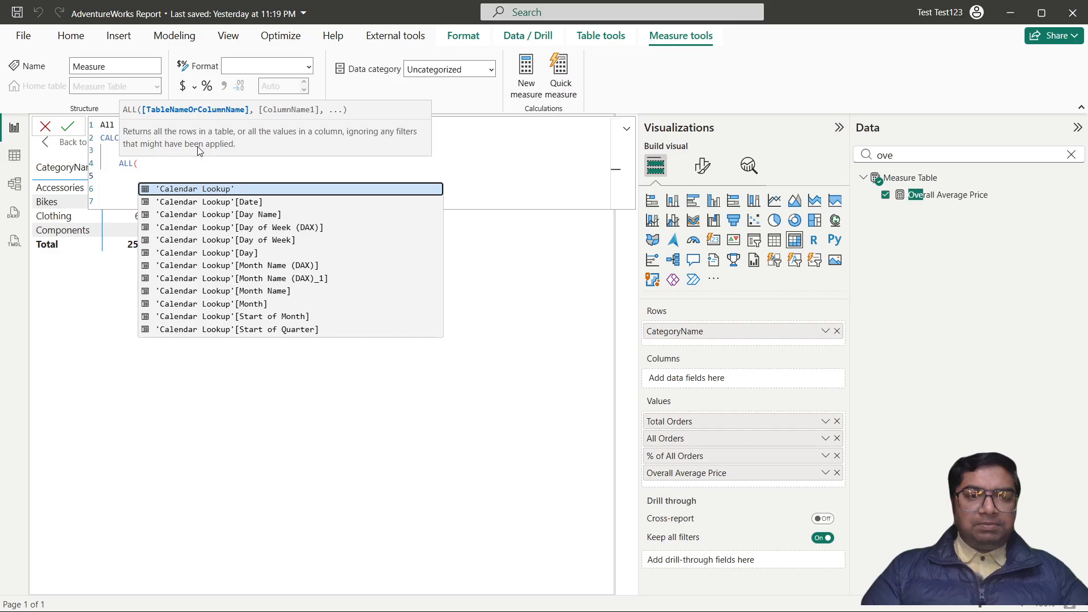
Enter 'Returns Data' as the table for ALL and close both the ALL and CALCULATE functions.
type("re")
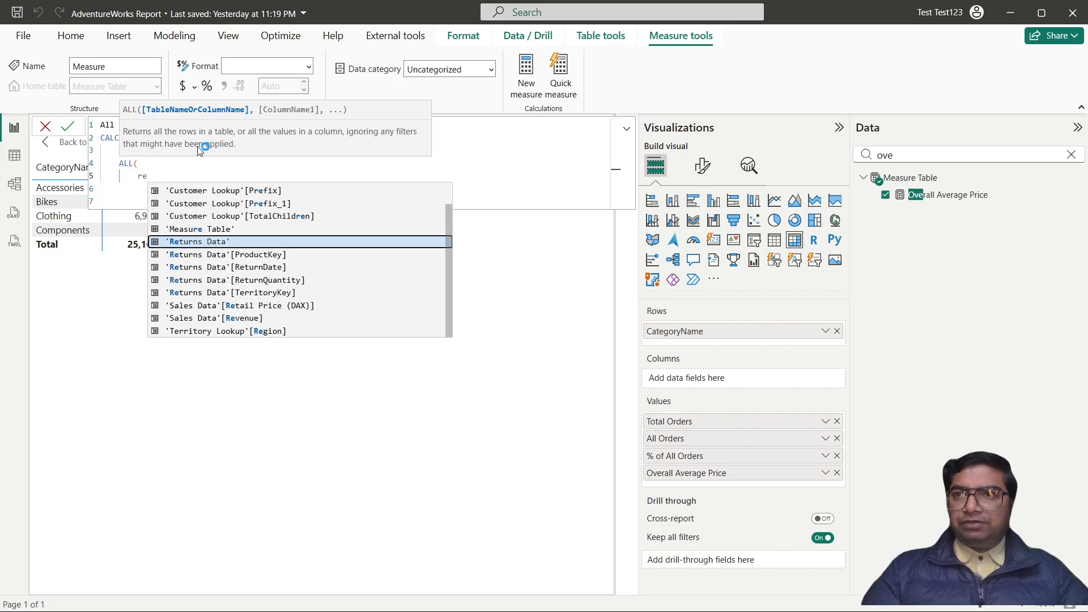
key("Tab")
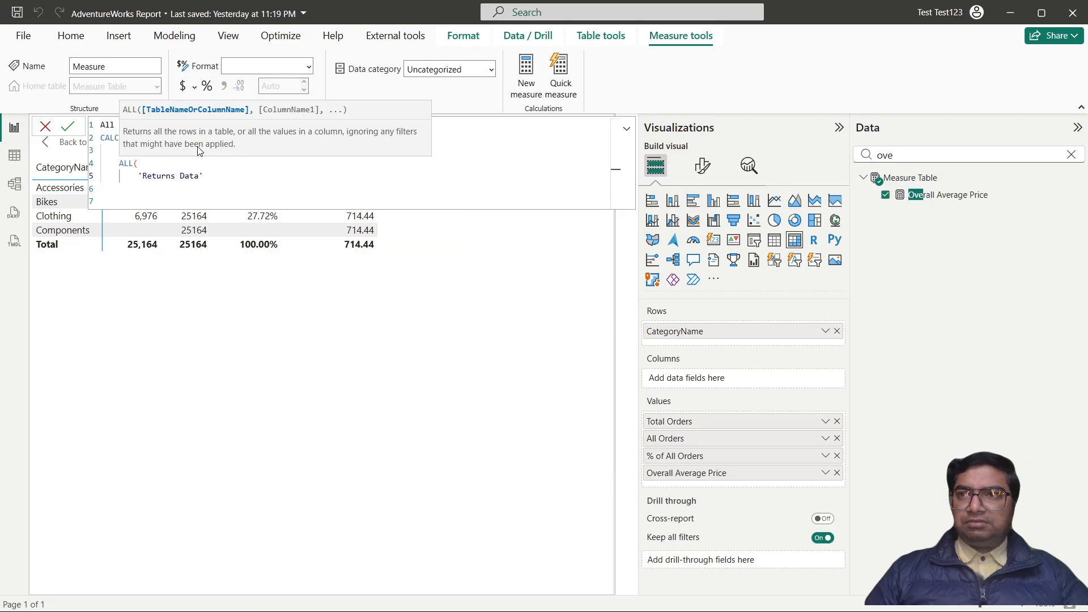
key("shift+Return")
type("))")
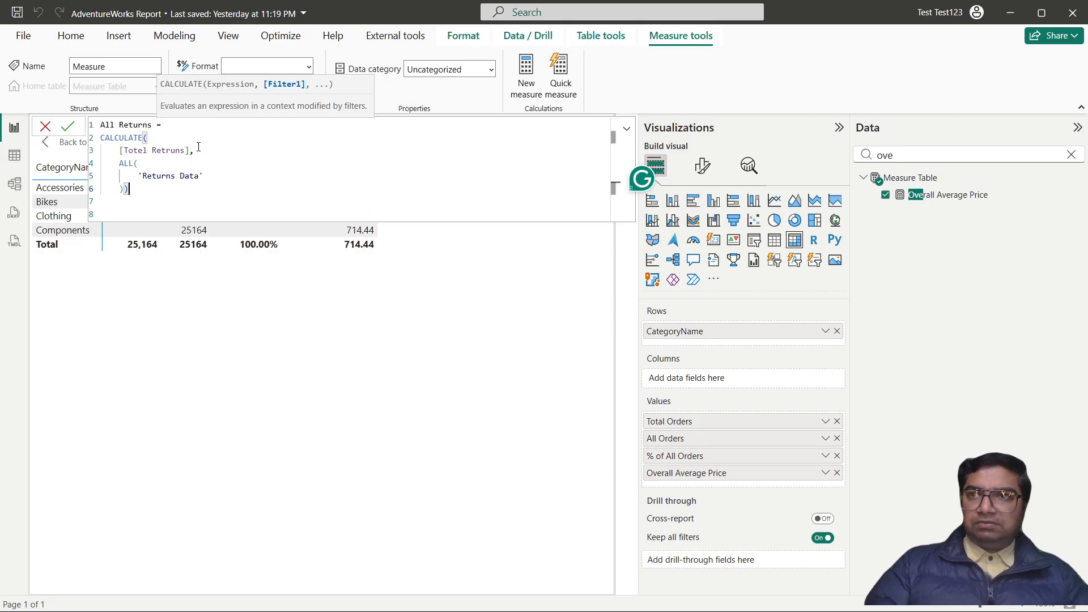
Move the closing parenthesis of CALCULATE onto its own line and commit the All Returns measure.
key("BackSpace")
key("shift+Return")
type(")")
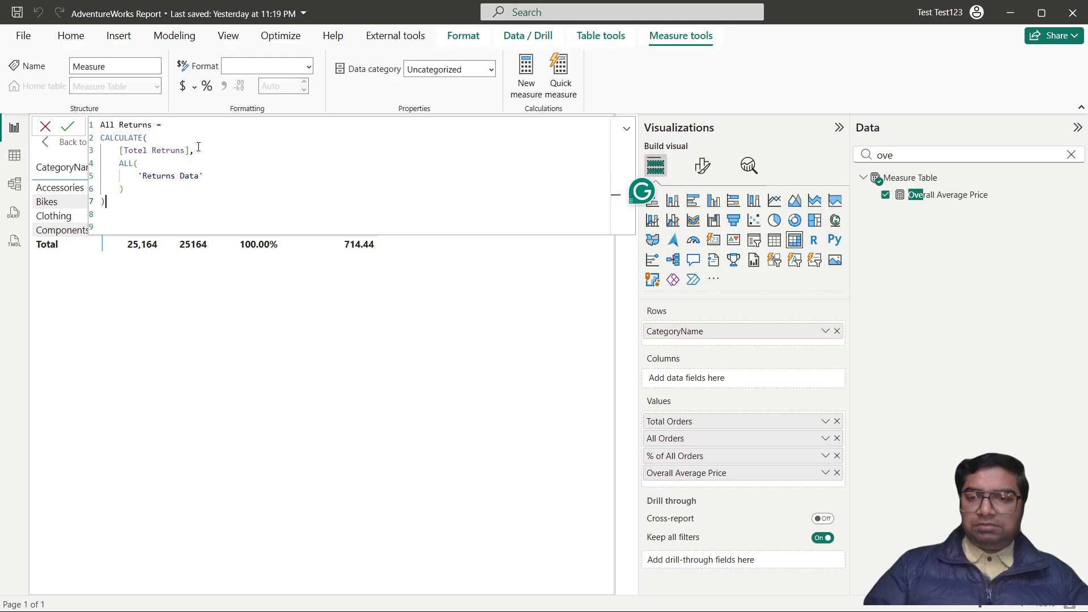
key("Return")
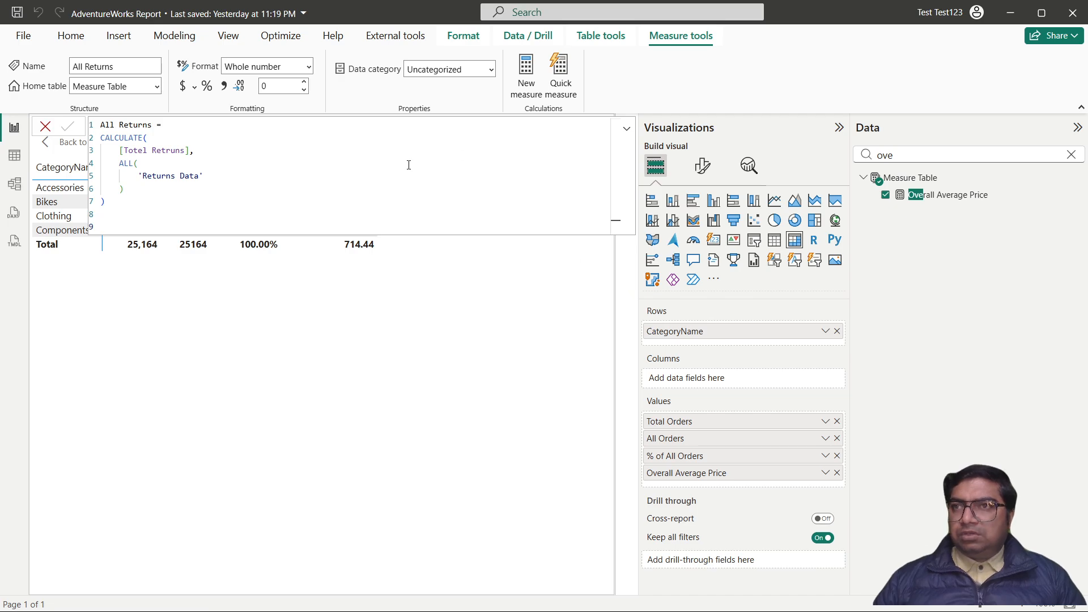
Start a new measure named % of all Returns in the Measure Table.
left_click(913, 178)
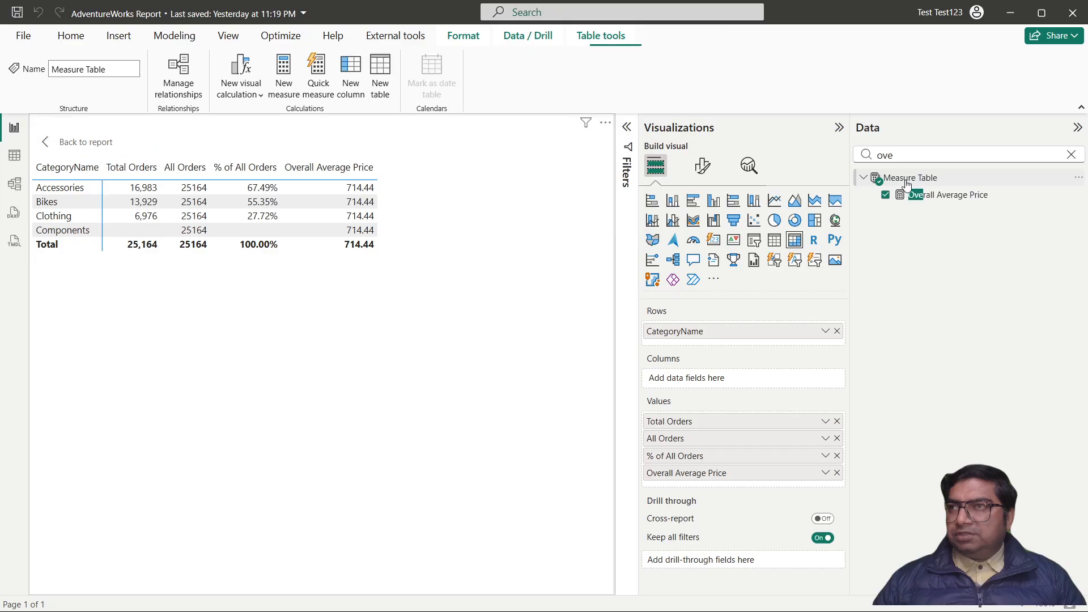
left_click(284, 74)
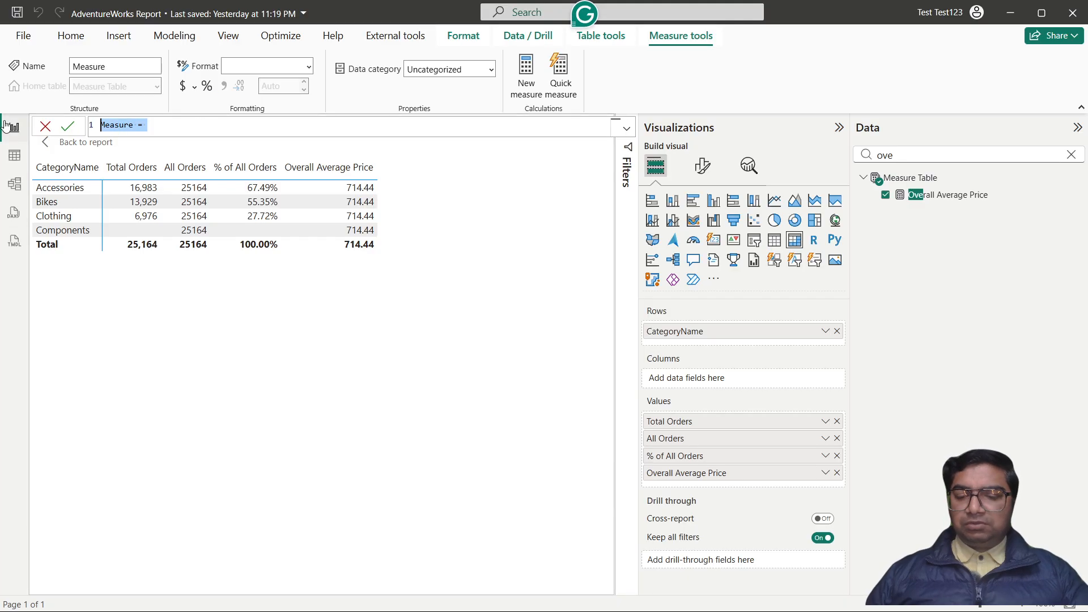
type("%")
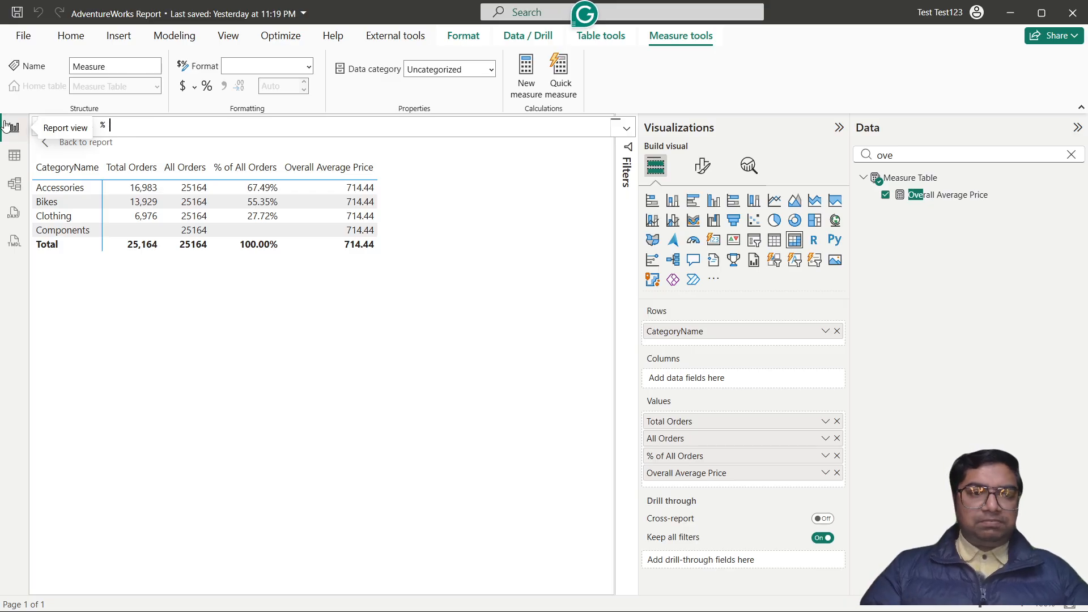
type(" of all Returns")
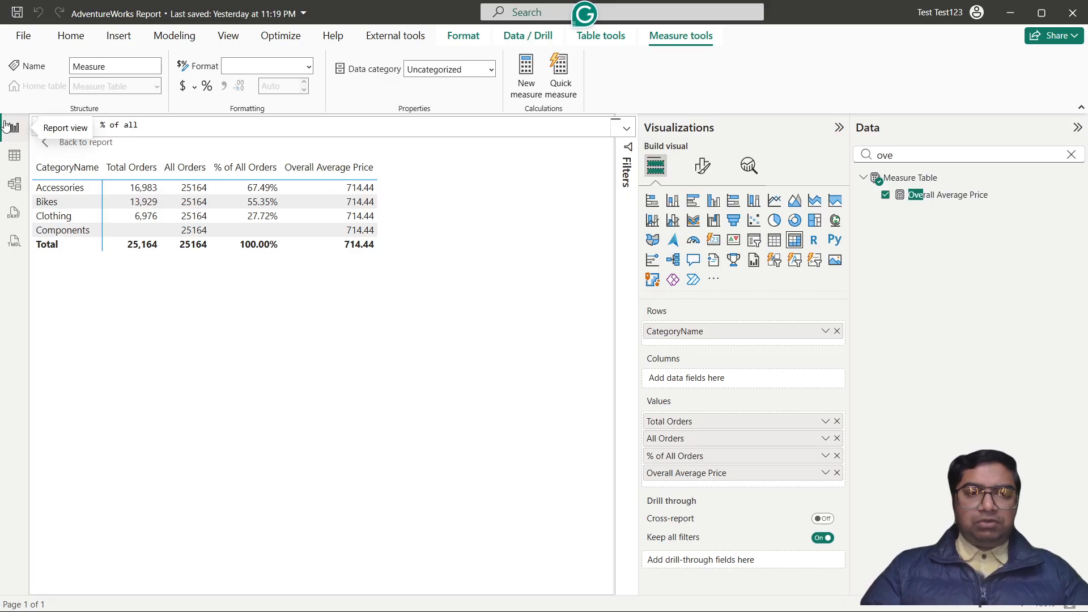
type(" =")
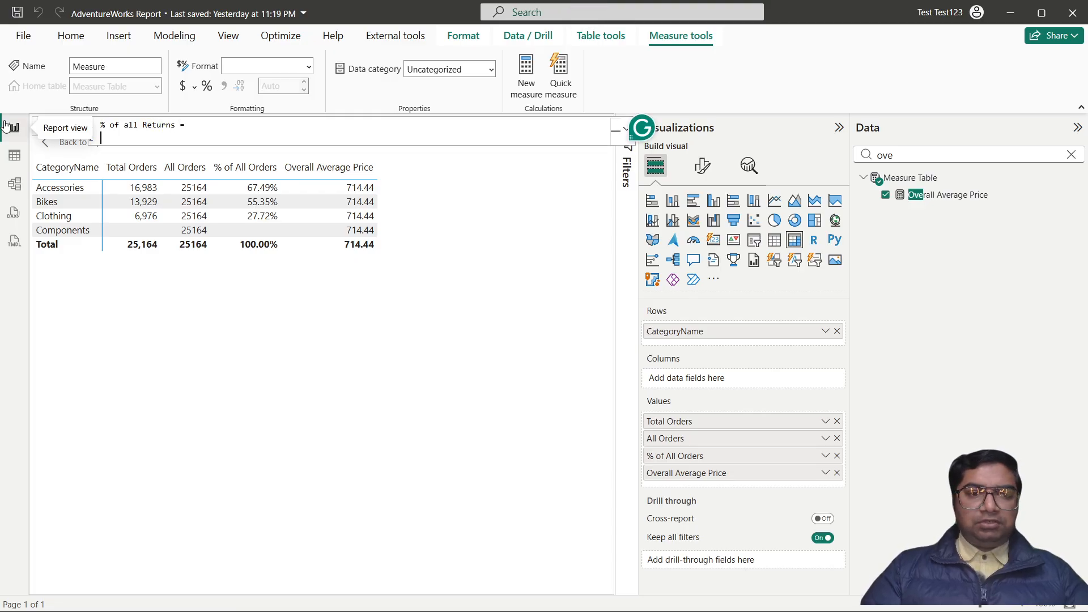
Begin the % of all Returns formula with a DIVIDE function that takes [Total Revenue] as its numerator.
key("shift+Return")
type("div")
key("Tab")
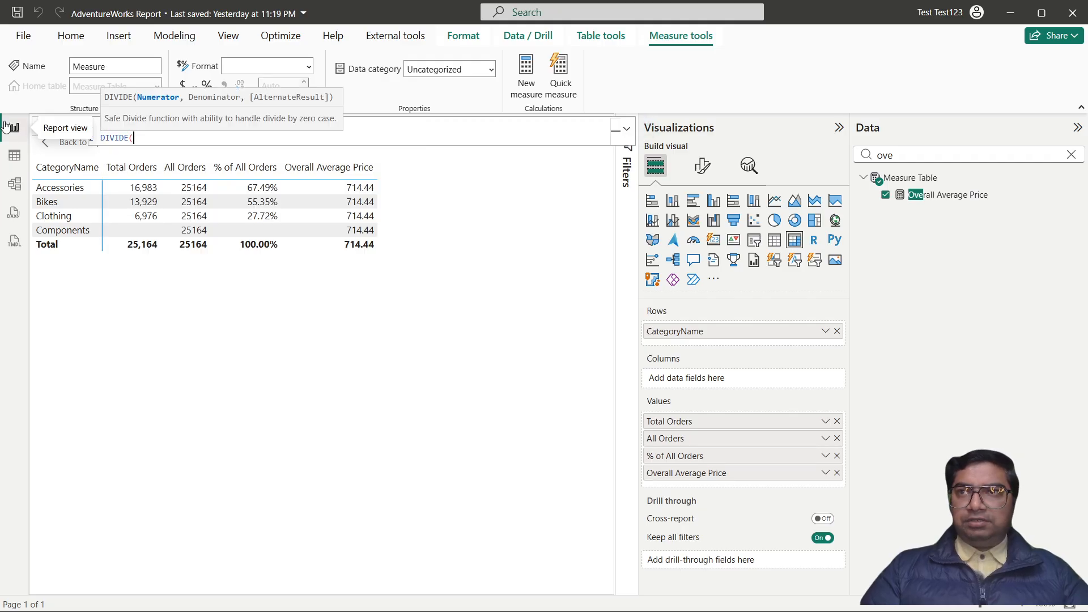
key("shift+Return")
type("to")
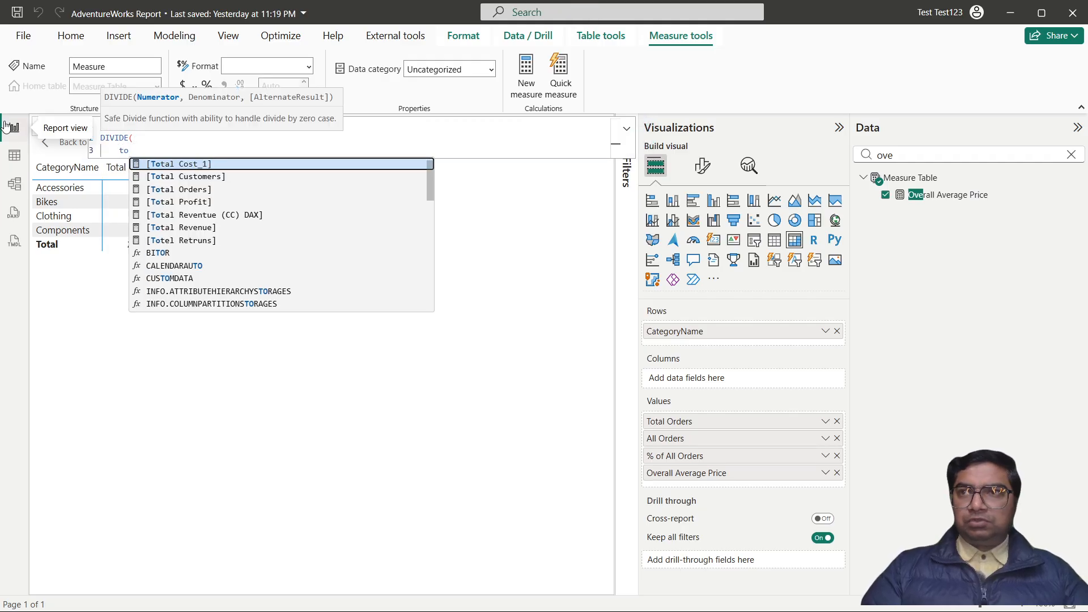
key("Down")
key("Down")
key("Down")
key("Down")
key("Down")
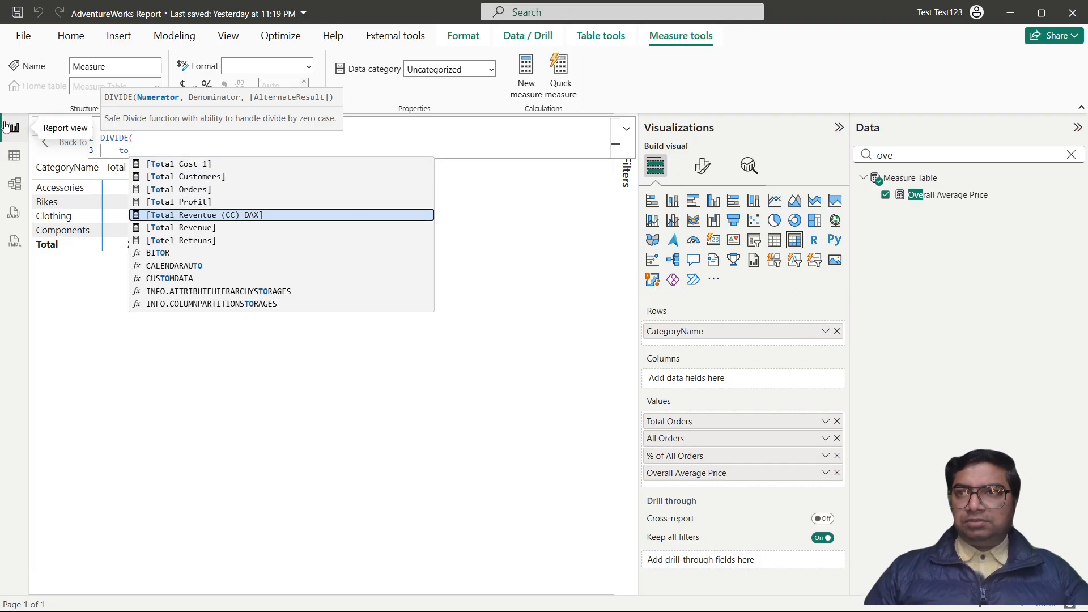
key("Tab")
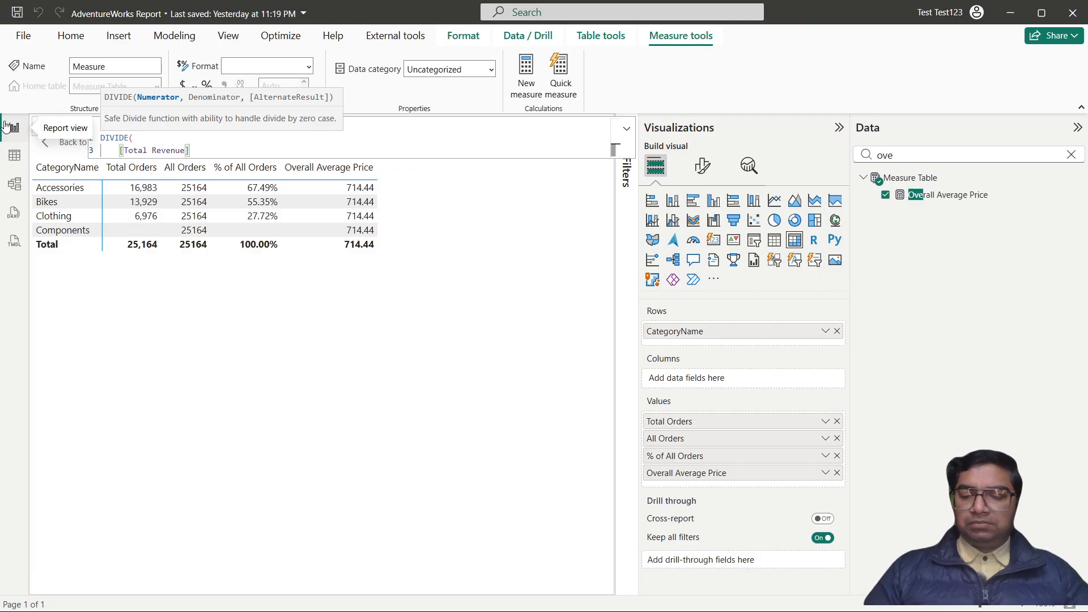
Add [All Returns] as the DIVIDE denominator on the line below the numerator.
type(",")
key("Return")
type("all")
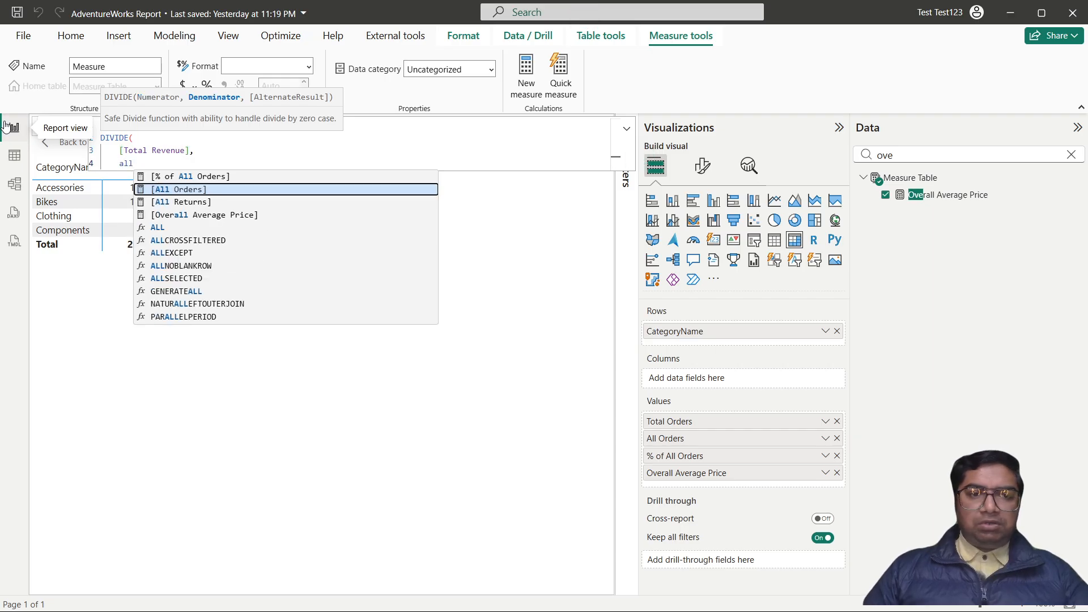
key("Down")
key("Down")
key("Down")
key("Down")
key("Down")
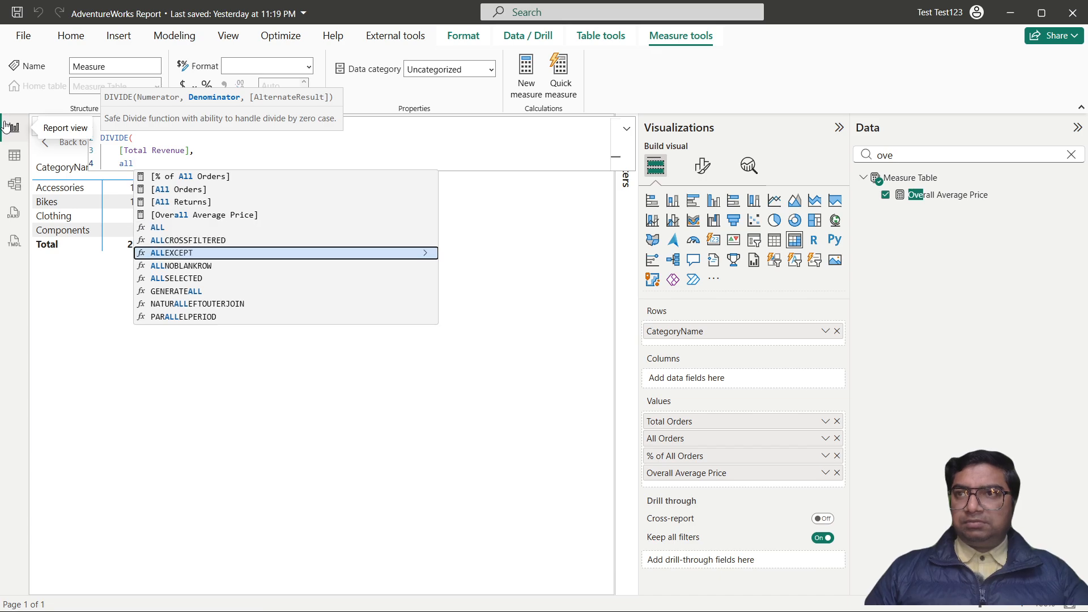
key("Up")
key("Up")
key("Up")
key("Up")
key("Tab")
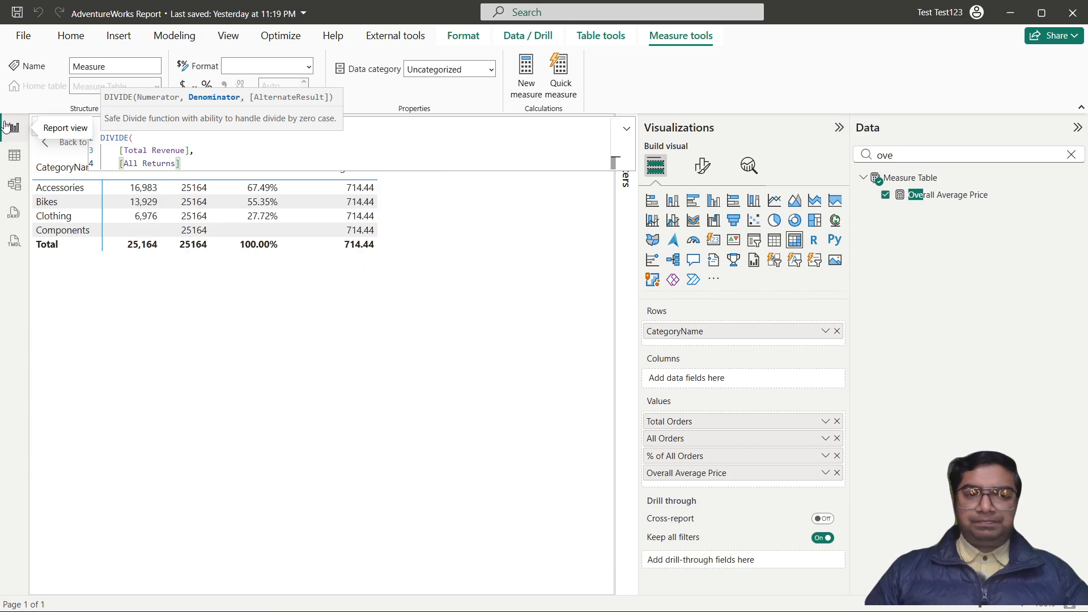
Close the DIVIDE function on its own line and commit the % of all Returns measure.
key("shift+Return")
type(")")
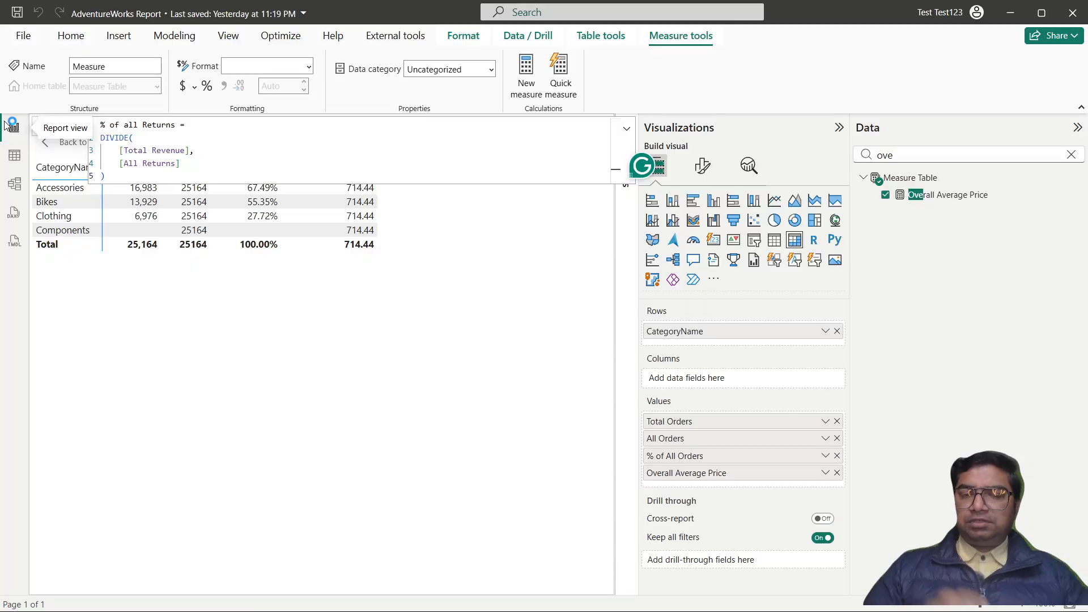
left_click(7, 124)
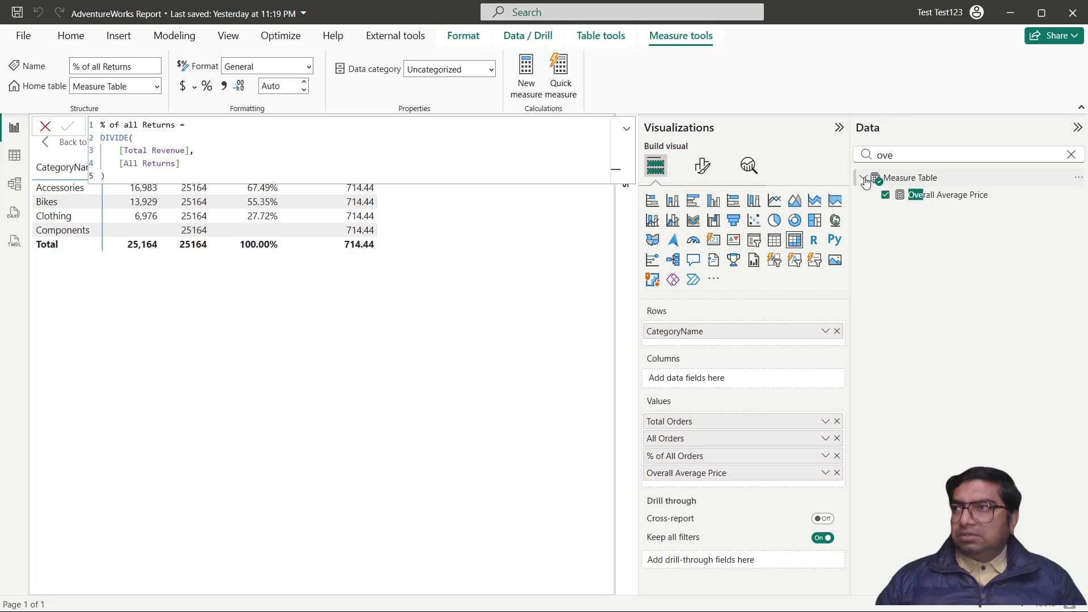
Search the data fields for "all" and add All Returns and % of all Returns to the matrix values.
left_click_drag(891, 155, 818, 155)
key("BackSpace")
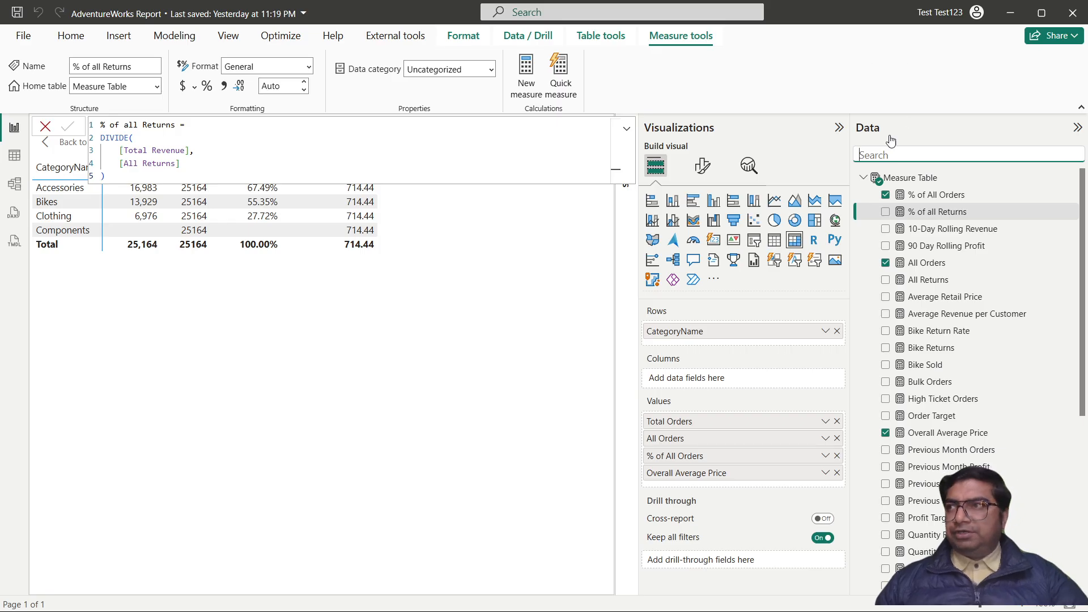
type("all")
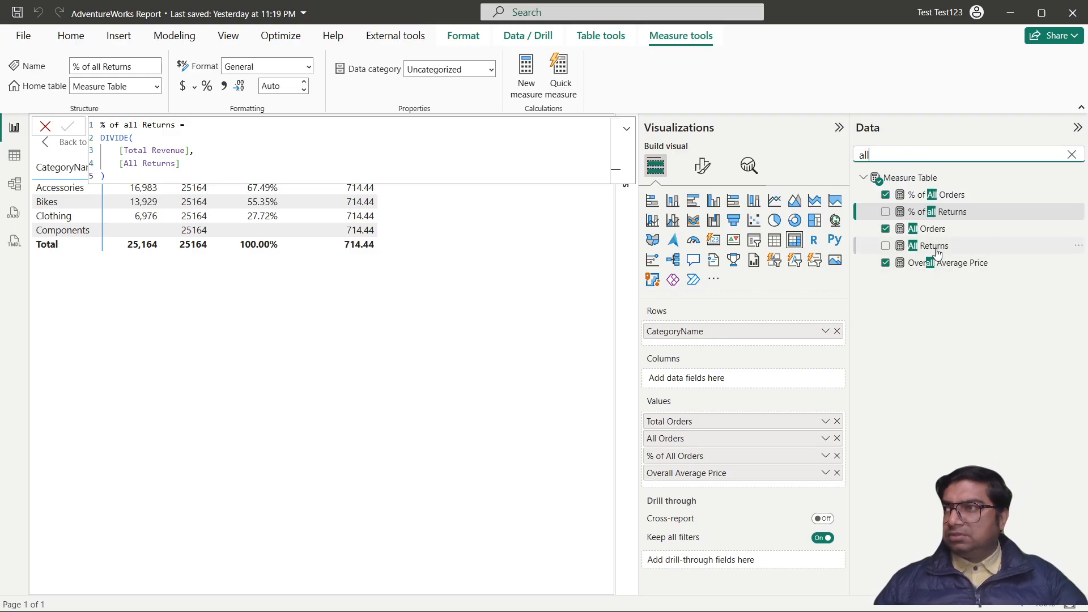
left_click_drag(937, 250, 760, 486)
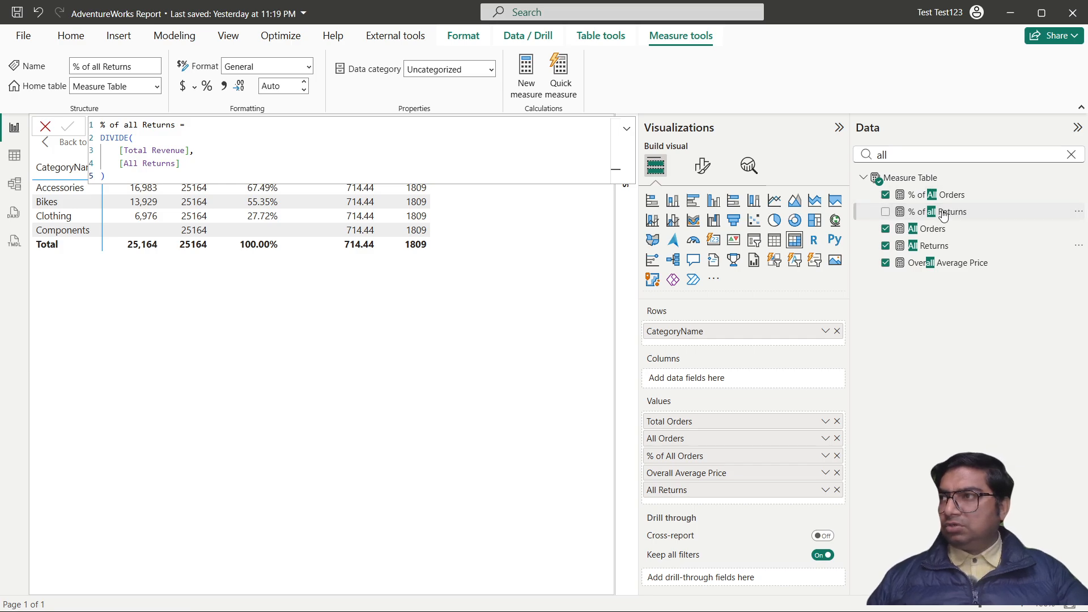
left_click_drag(942, 215, 752, 501)
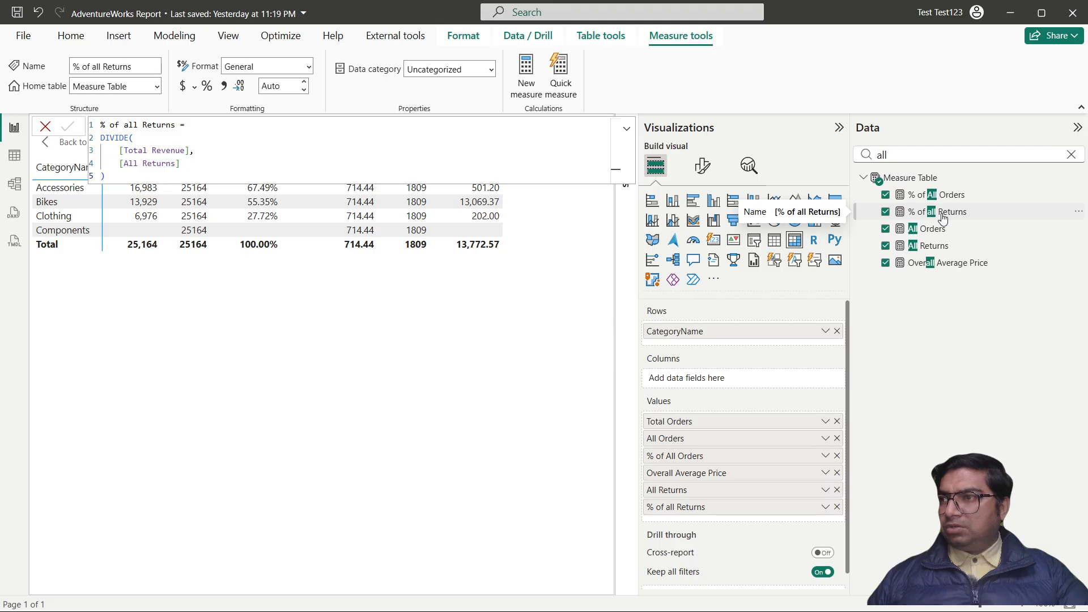
Try the percentage format on the % of all Returns measure and switch it back to General.
left_click(205, 88)
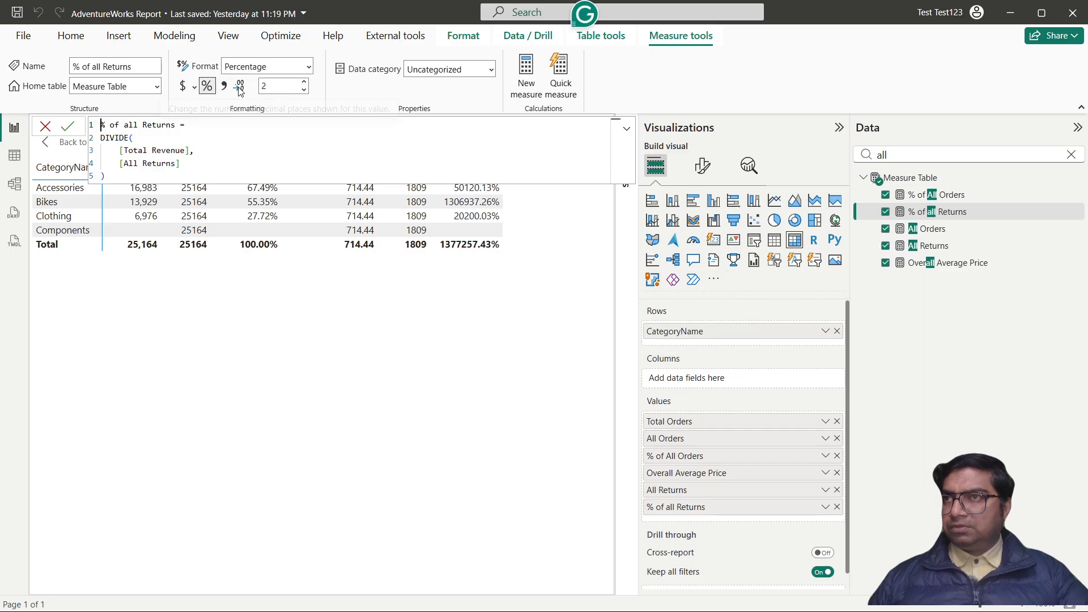
left_click(216, 89)
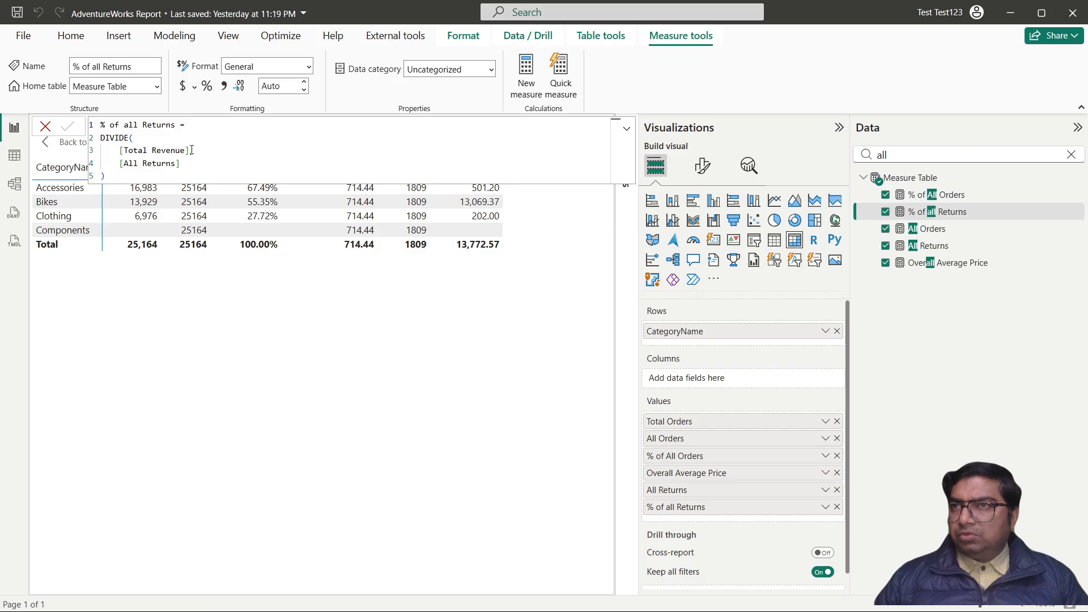
Replace the [Total Revenue] numerator in % of all Returns with [Totel Retruns] and commit the corrected formula.
type(",")
left_click_drag(189, 150, 120, 150)
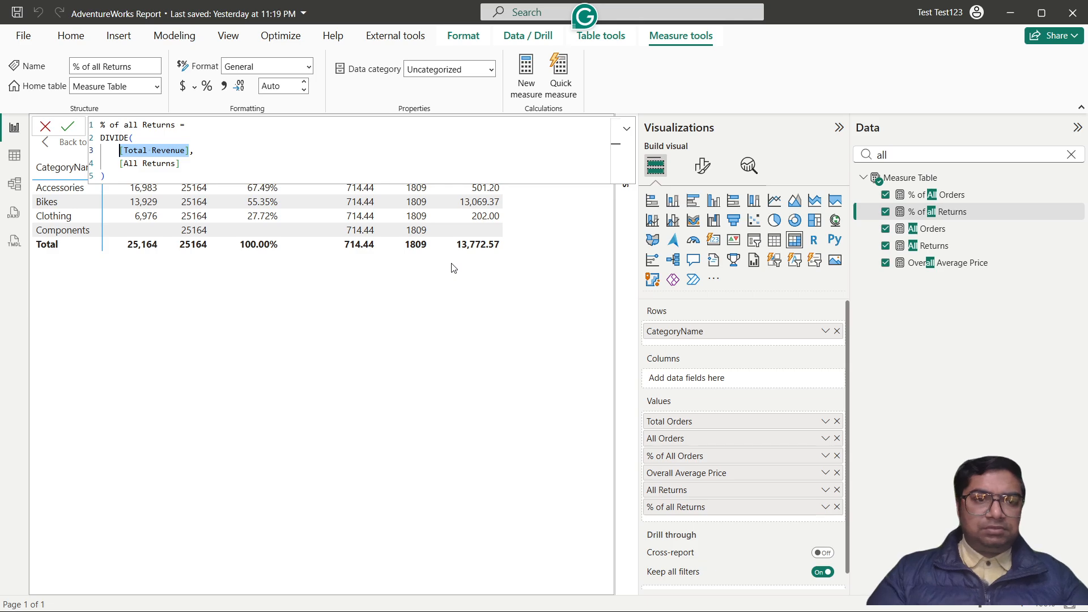
key("BackSpace")
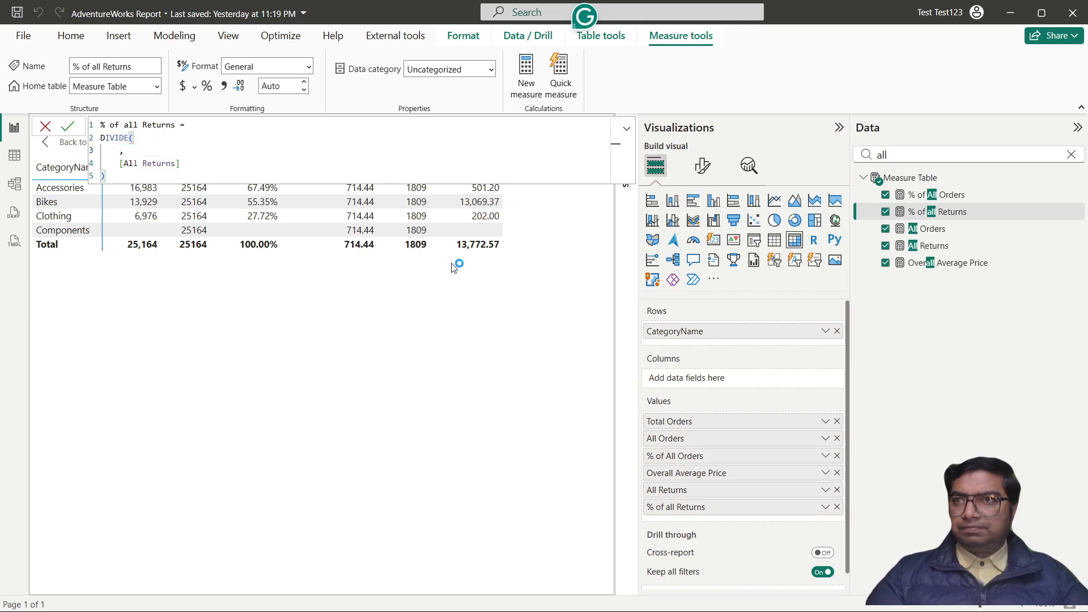
type("to")
key("Down")
key("Down")
key("Down")
key("Down")
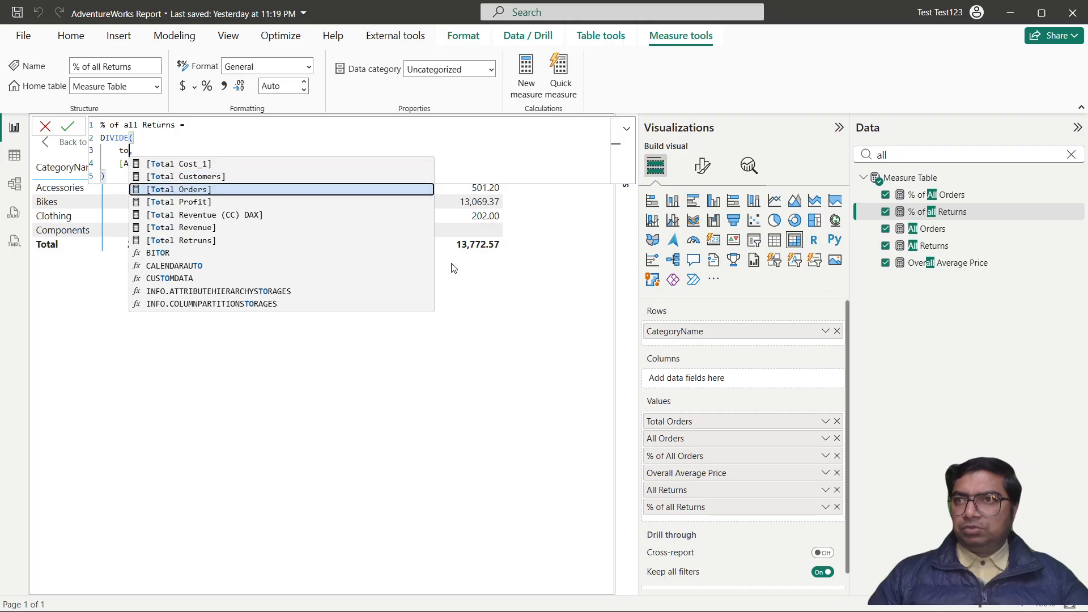
key("Down")
key("Down")
key("Tab")
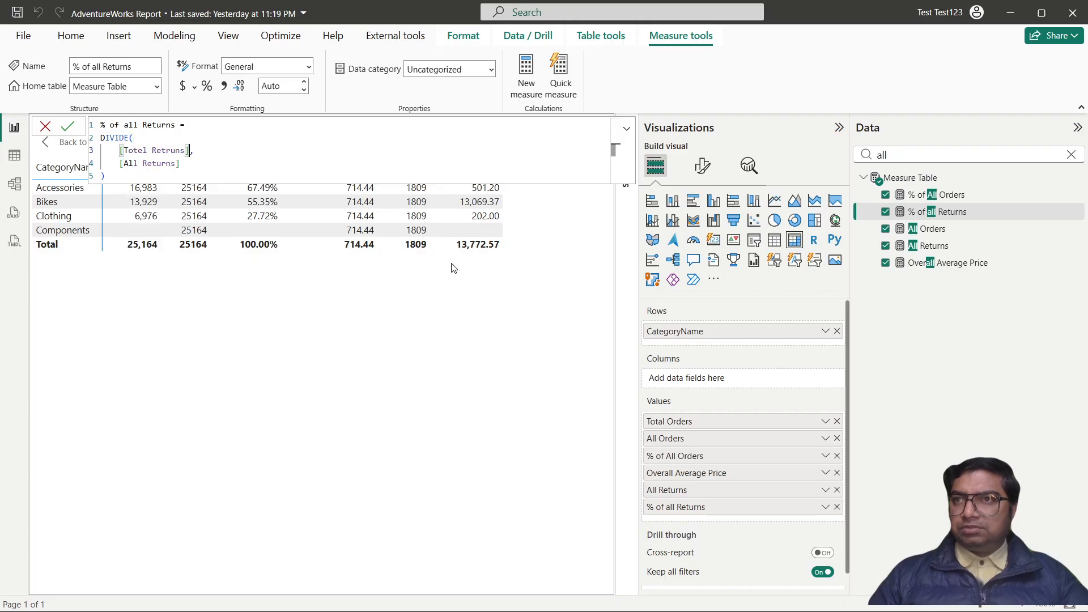
key("Return")
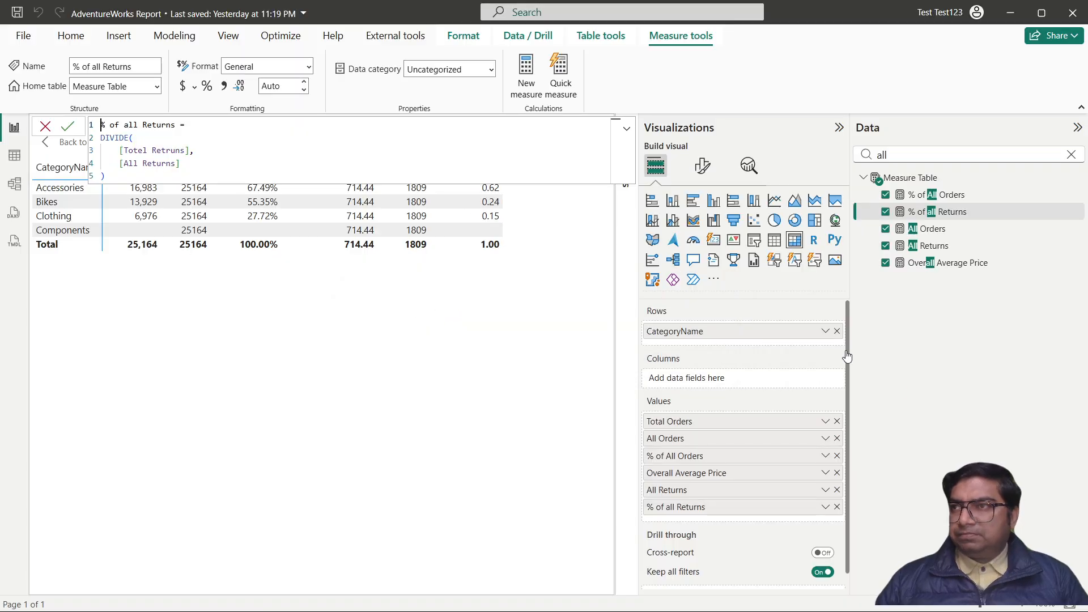
Format the % of all Returns measure as a percentage.
left_click(931, 217)
left_click(207, 86)
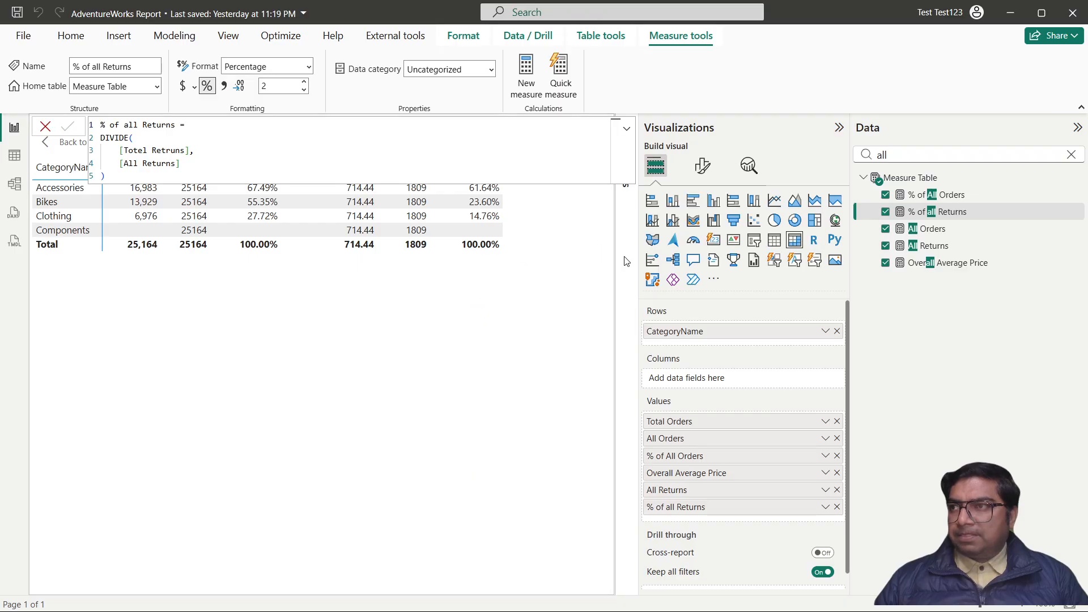
Close the formula editor and sort the matrix by All Returns in descending order.
left_click(921, 177)
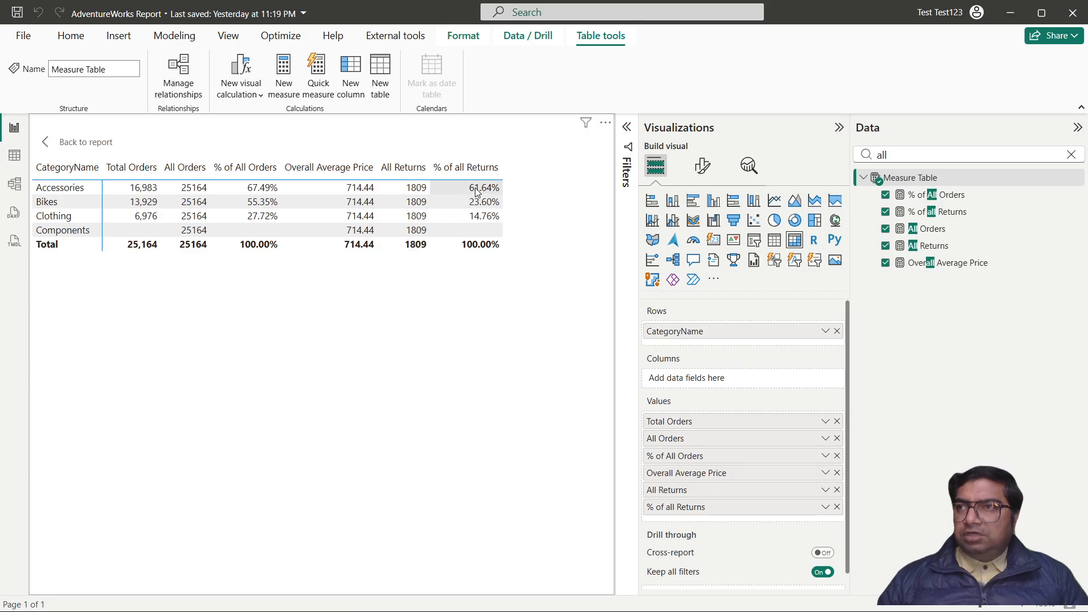
left_click(413, 173)
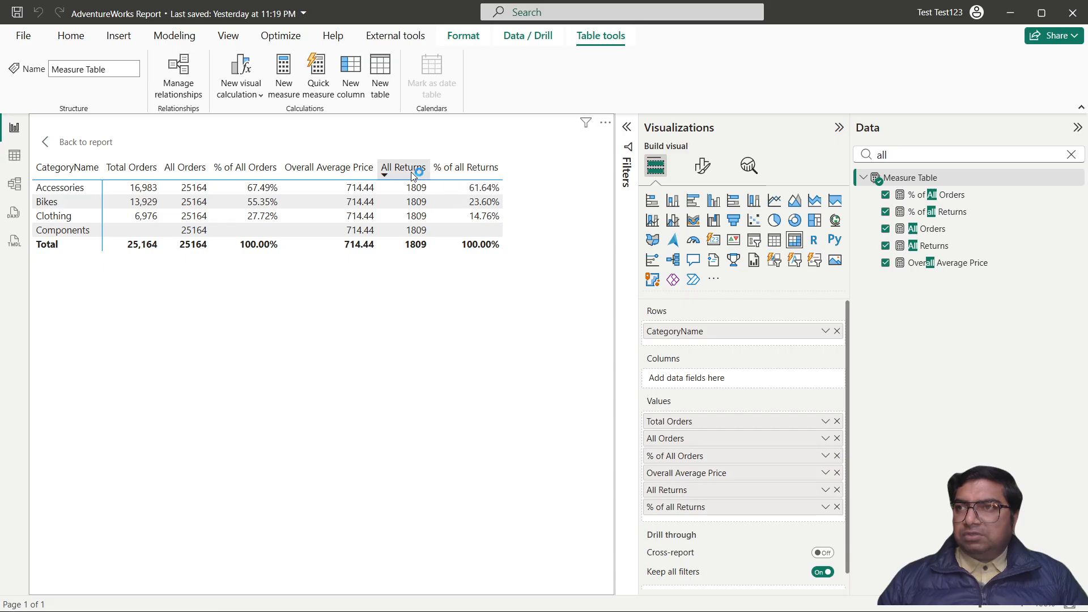